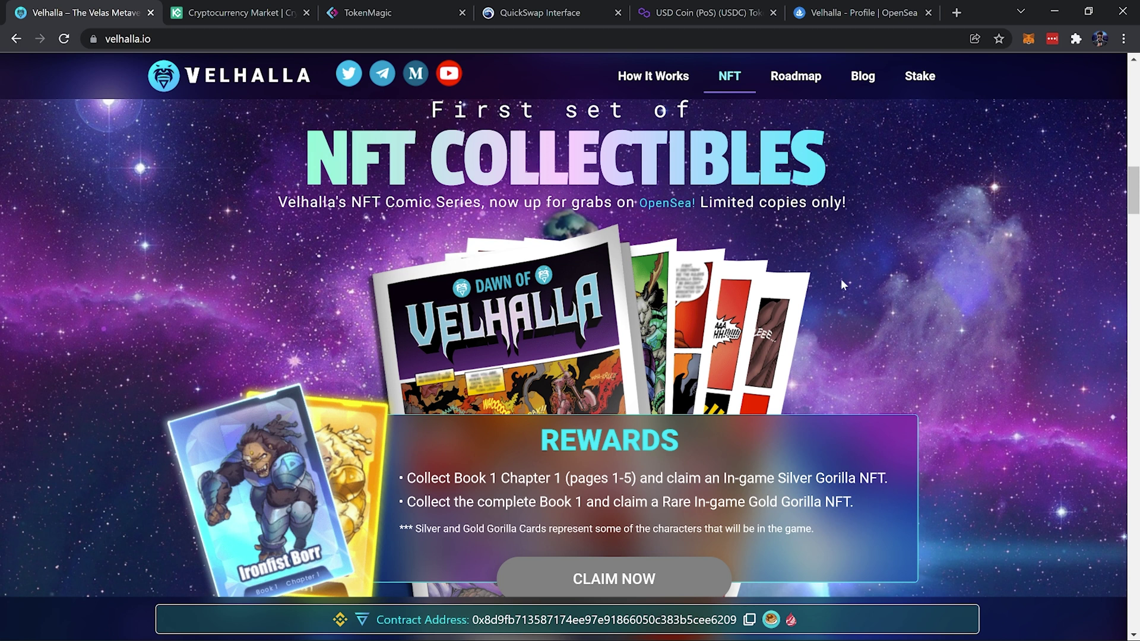
Switch to the 'Velhalla - Profile | OpenSea' tab showing 5 collected items
click(861, 12)
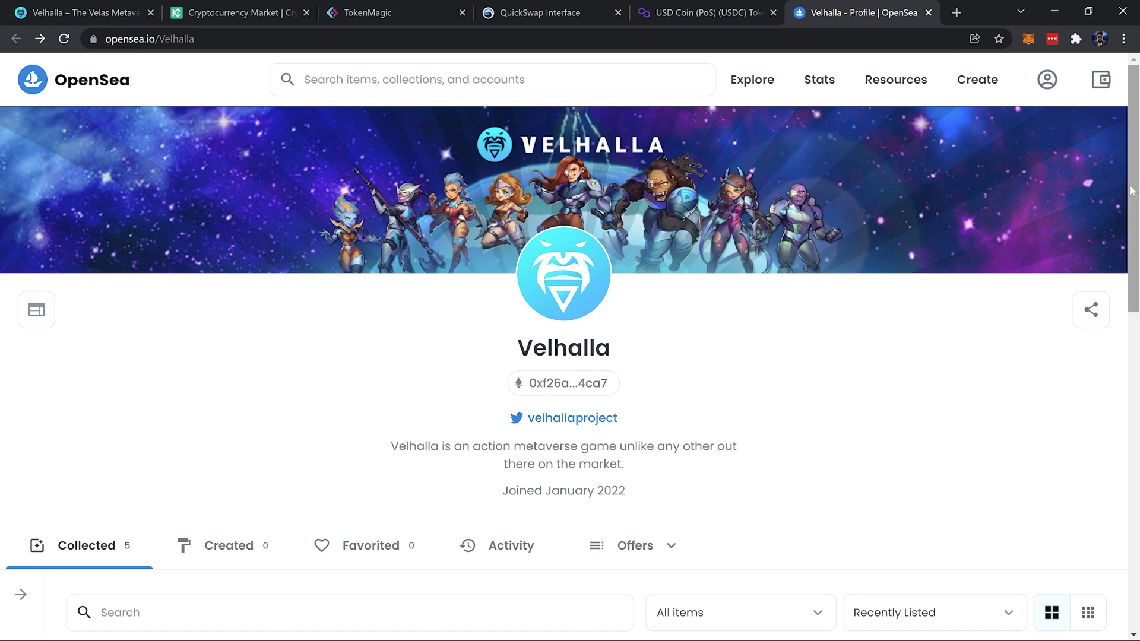
Scroll down to the OpenSea comic item cards, then switch to the KuCoin markets tab
drag(1131, 190, 1132, 355)
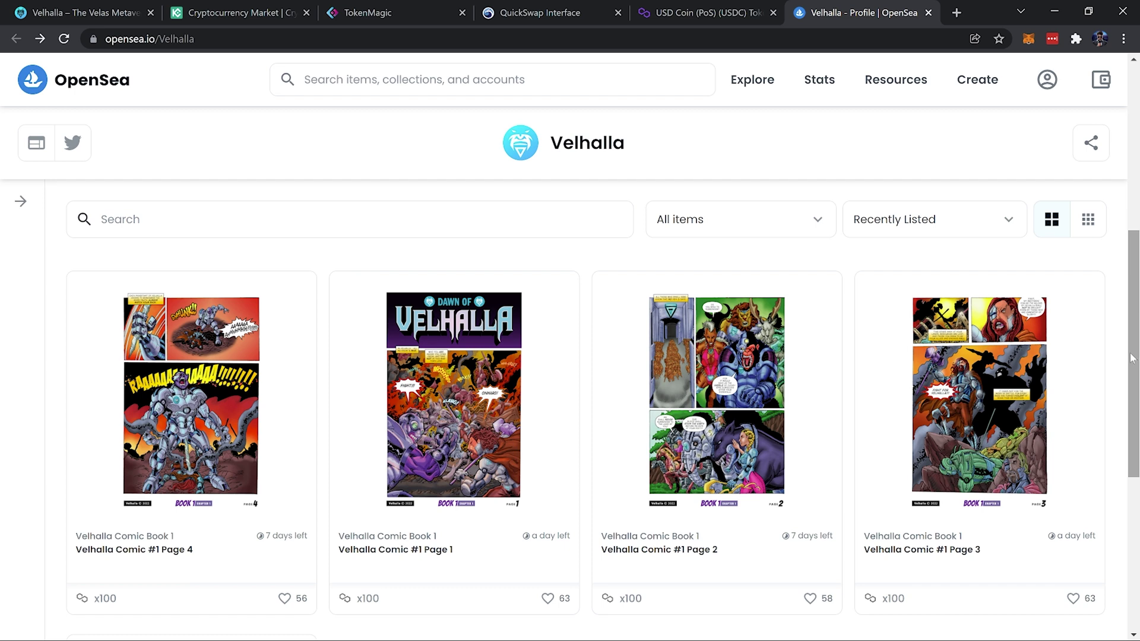
key(ctrl+2)
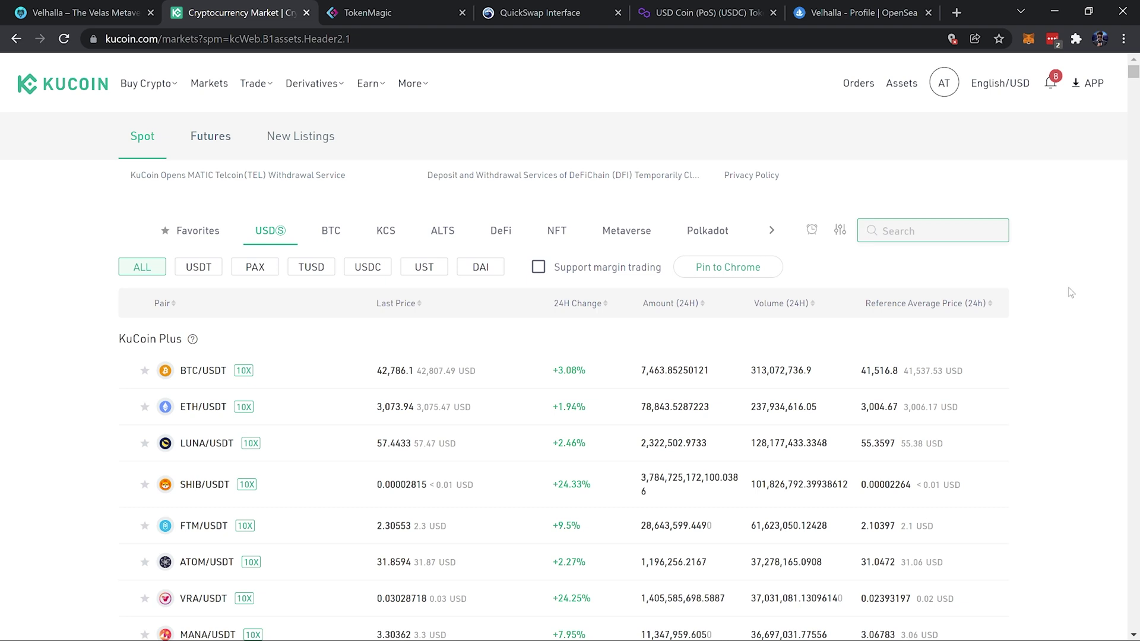
click(1031, 40)
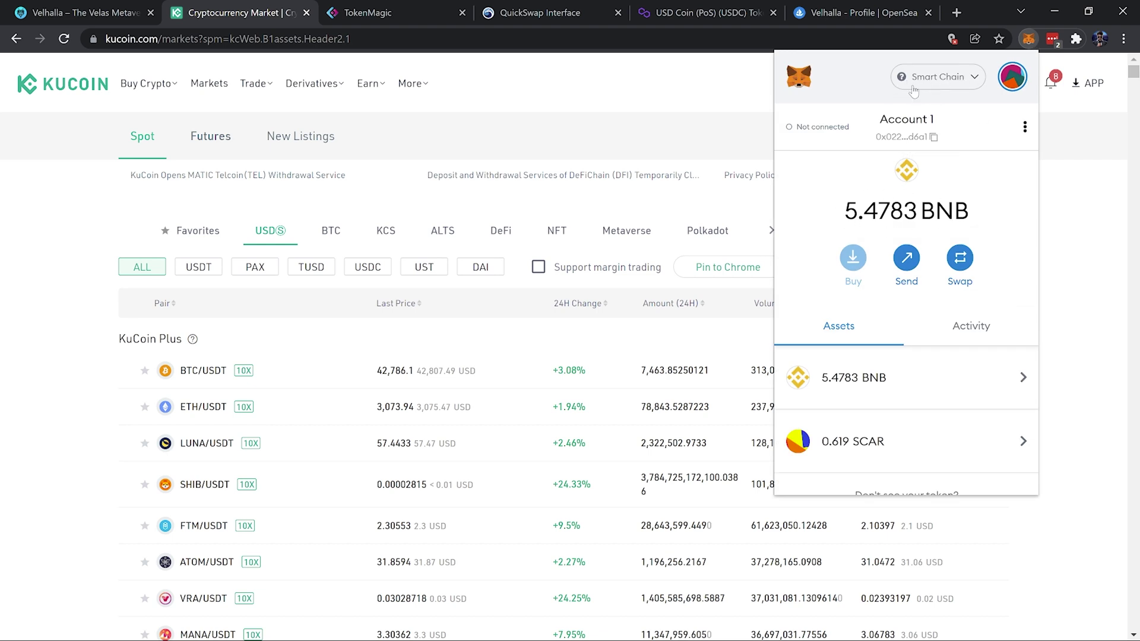
click(953, 87)
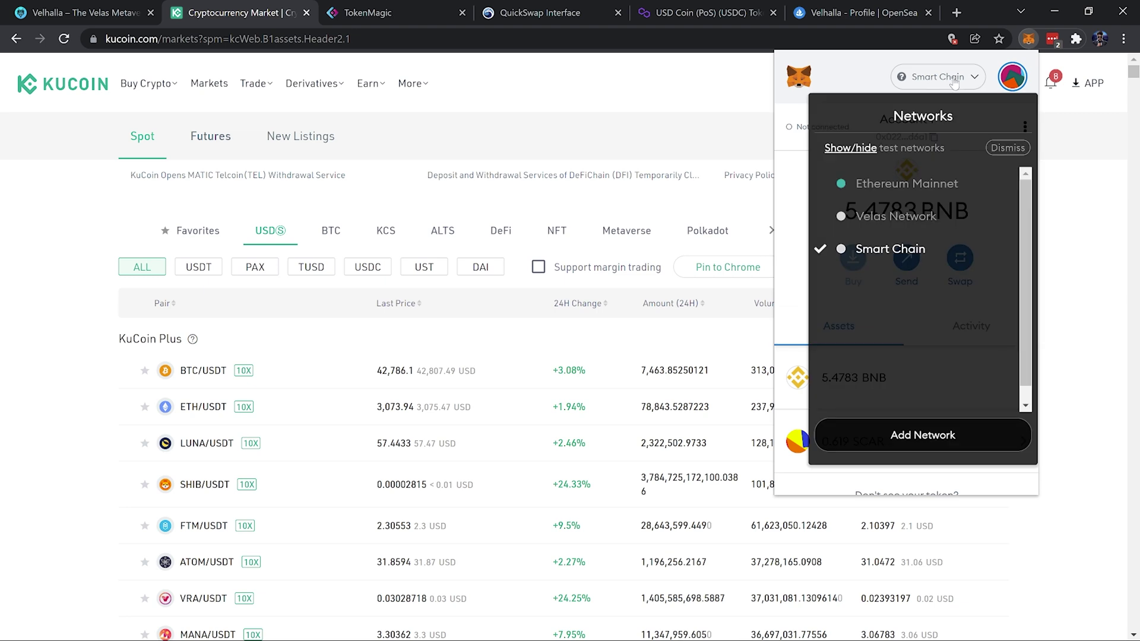
click(955, 82)
click(792, 168)
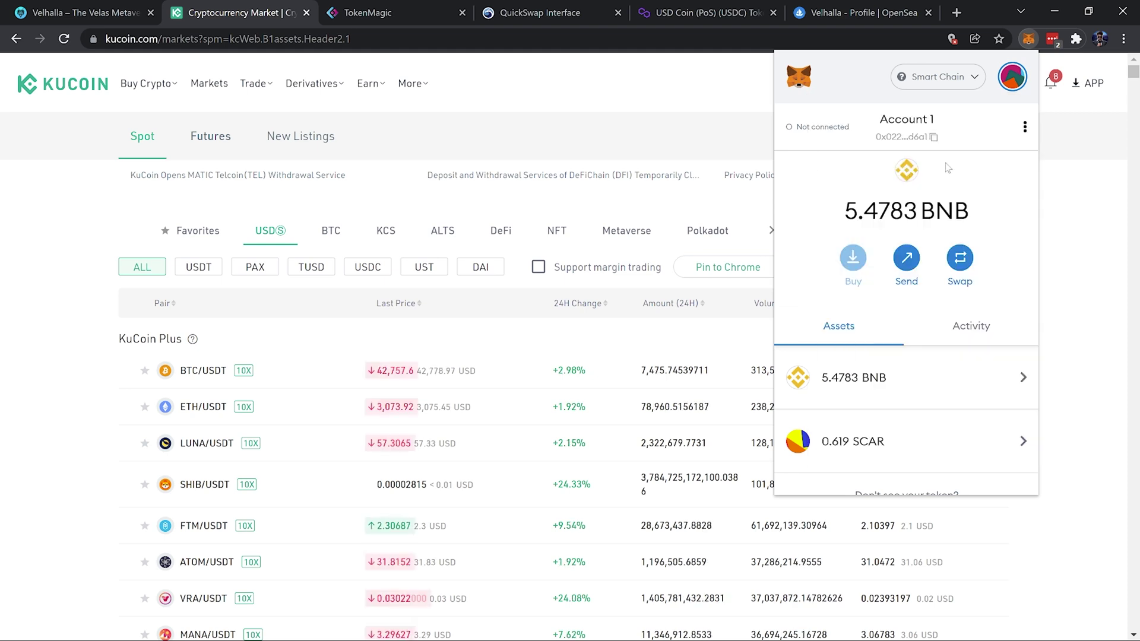
click(1084, 232)
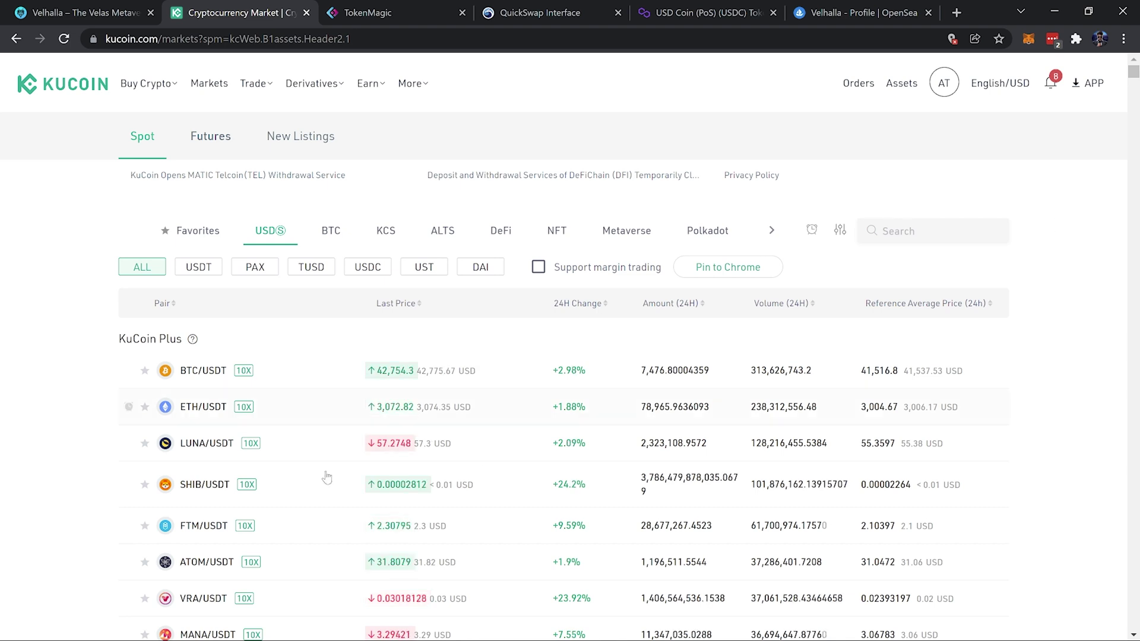
From the KuCoin homepage, open the Main Account assets and filter the coins by 'bnb'
mouse_move(991, 94)
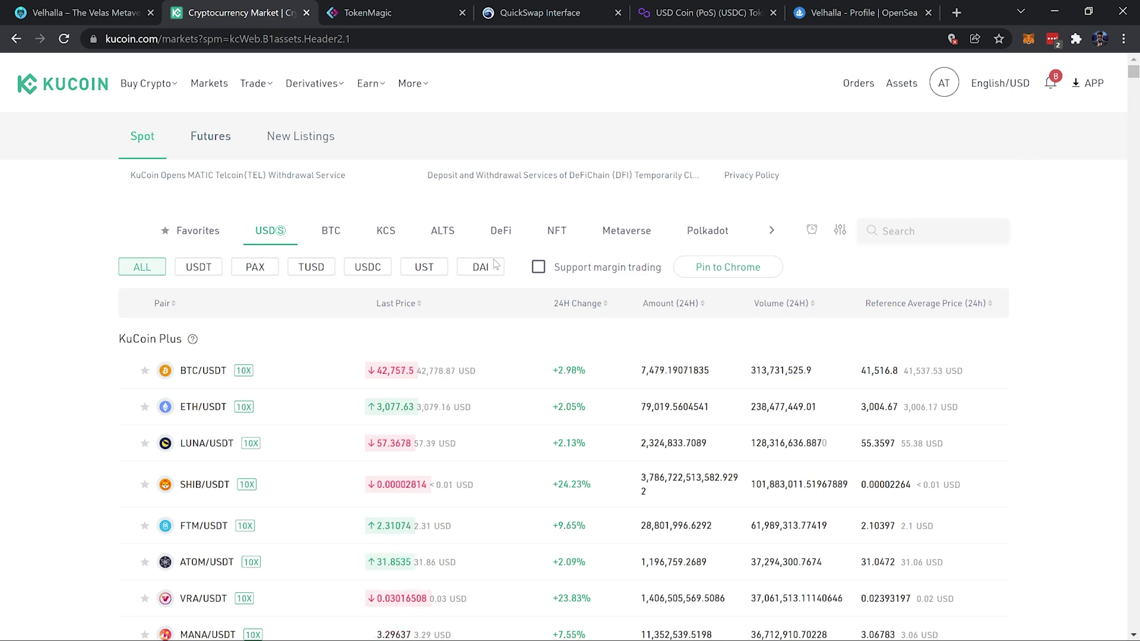
click(66, 84)
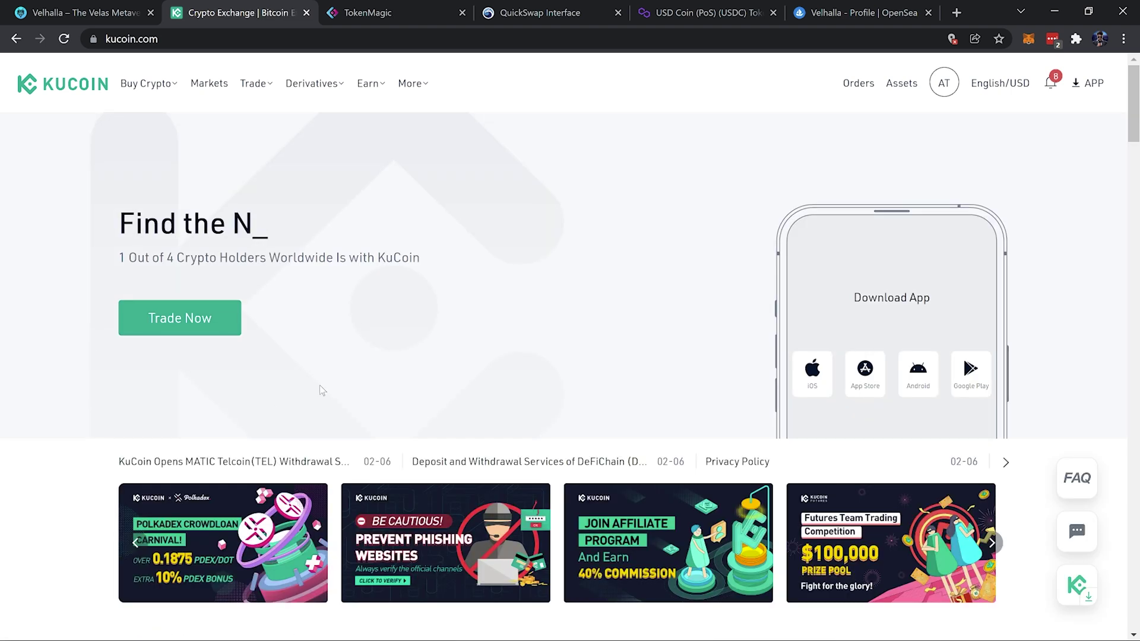
mouse_move(902, 83)
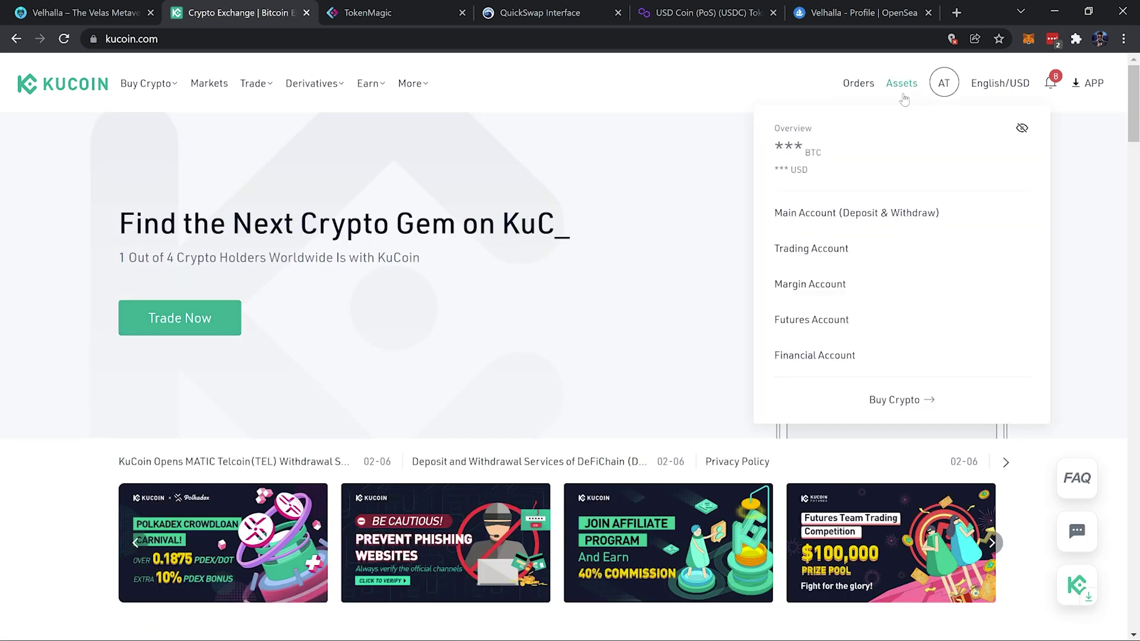
click(885, 217)
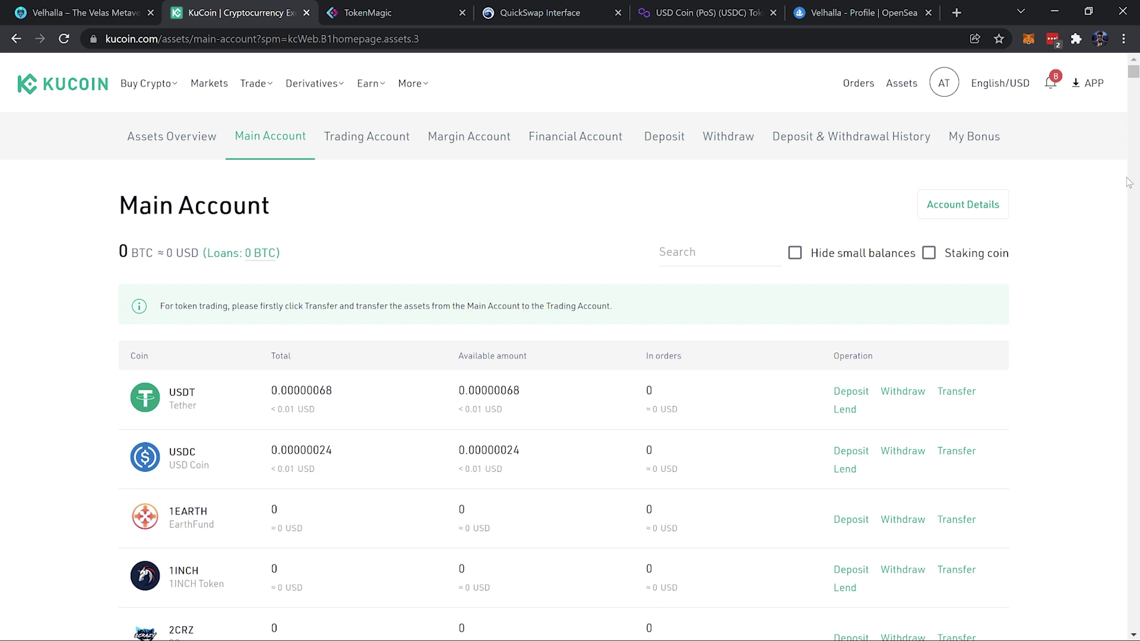
click(740, 246)
text(bnb)
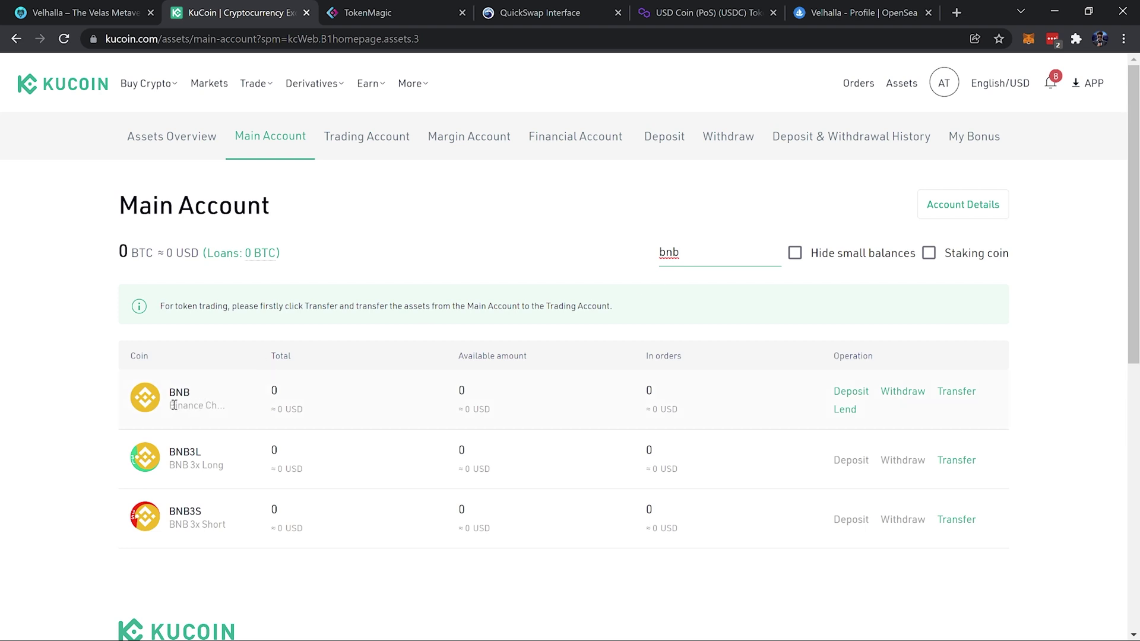
Set up a BNB deposit on the BSC (BEP20) network and copy the deposit address
click(855, 396)
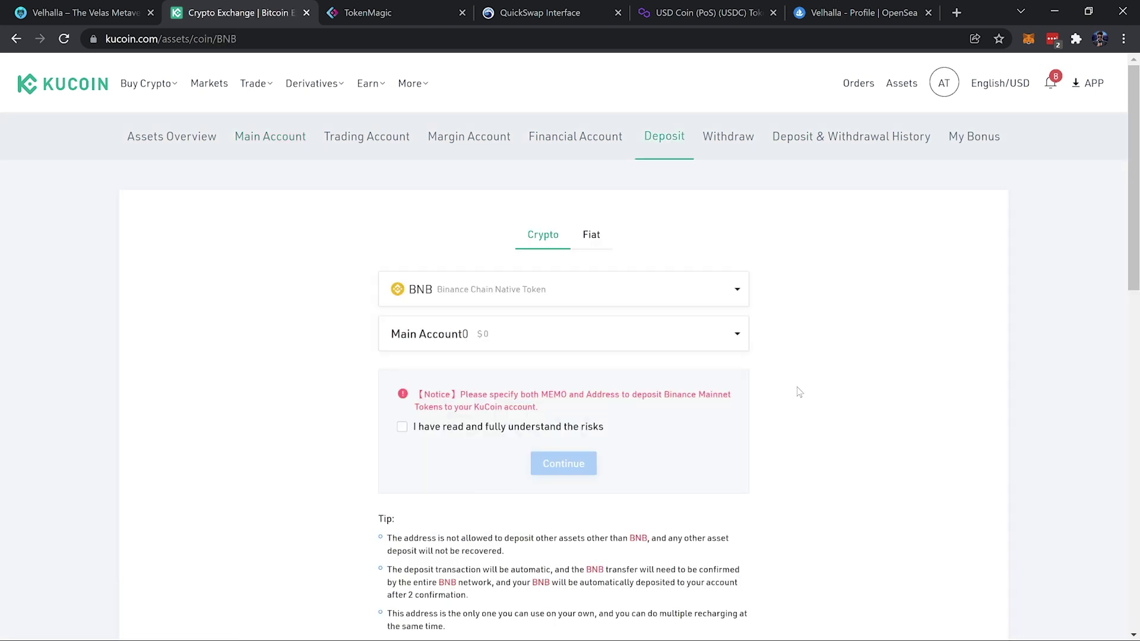
click(402, 427)
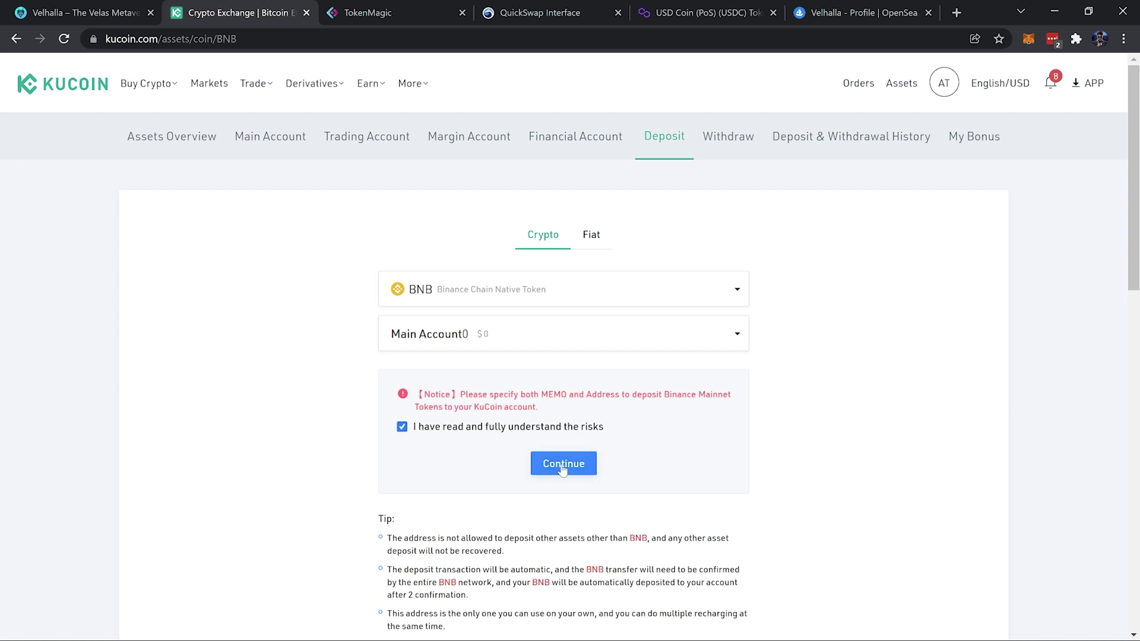
click(563, 468)
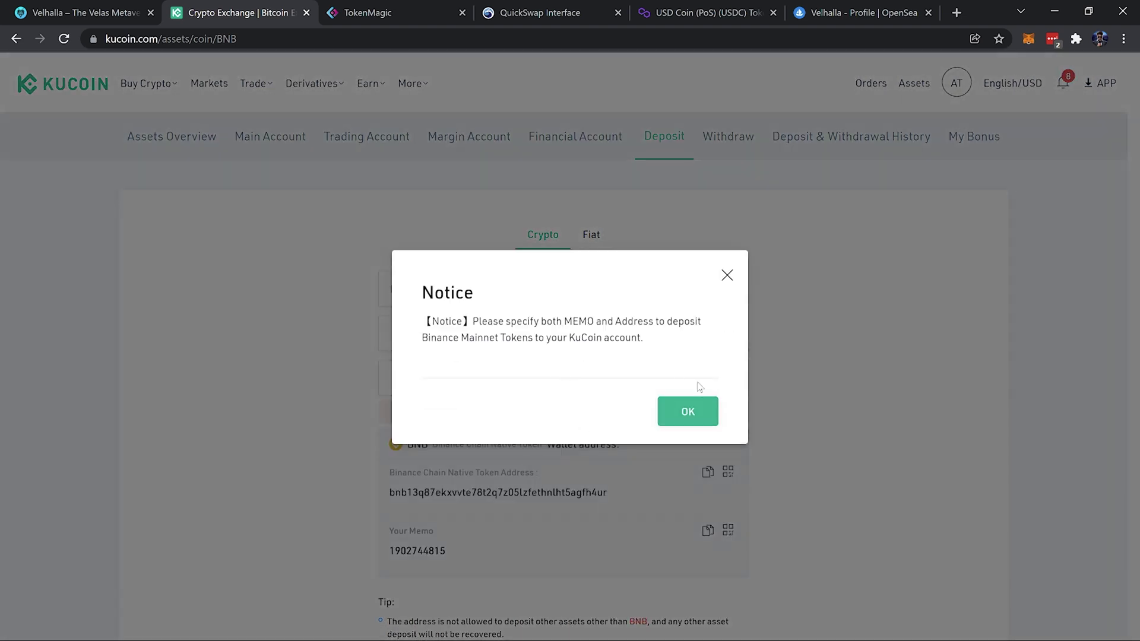
click(703, 422)
click(567, 374)
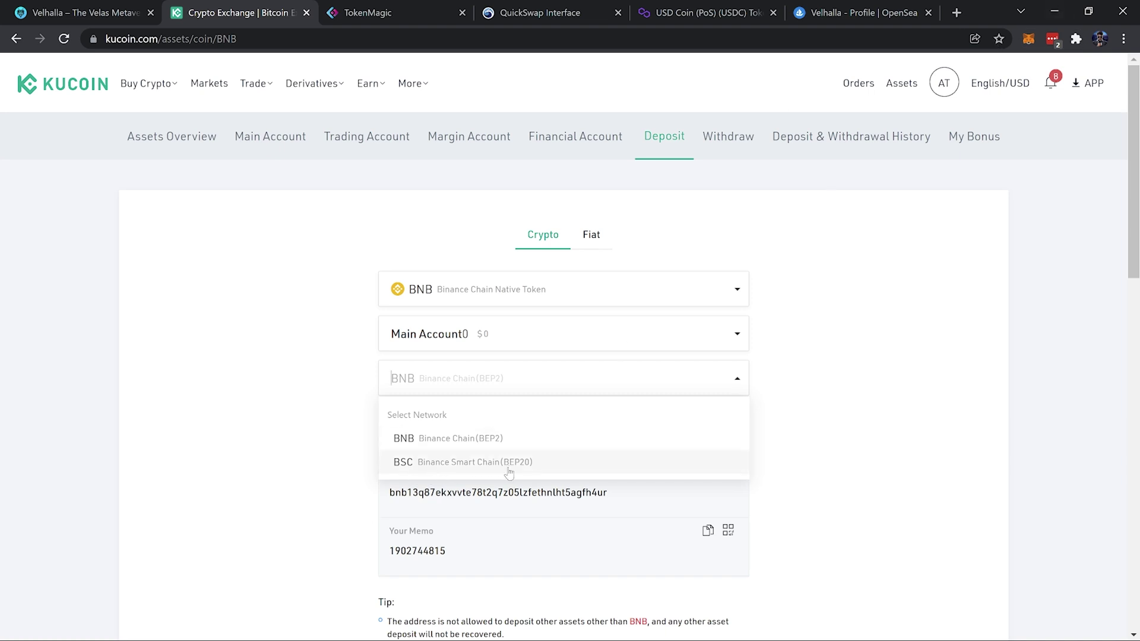
click(487, 462)
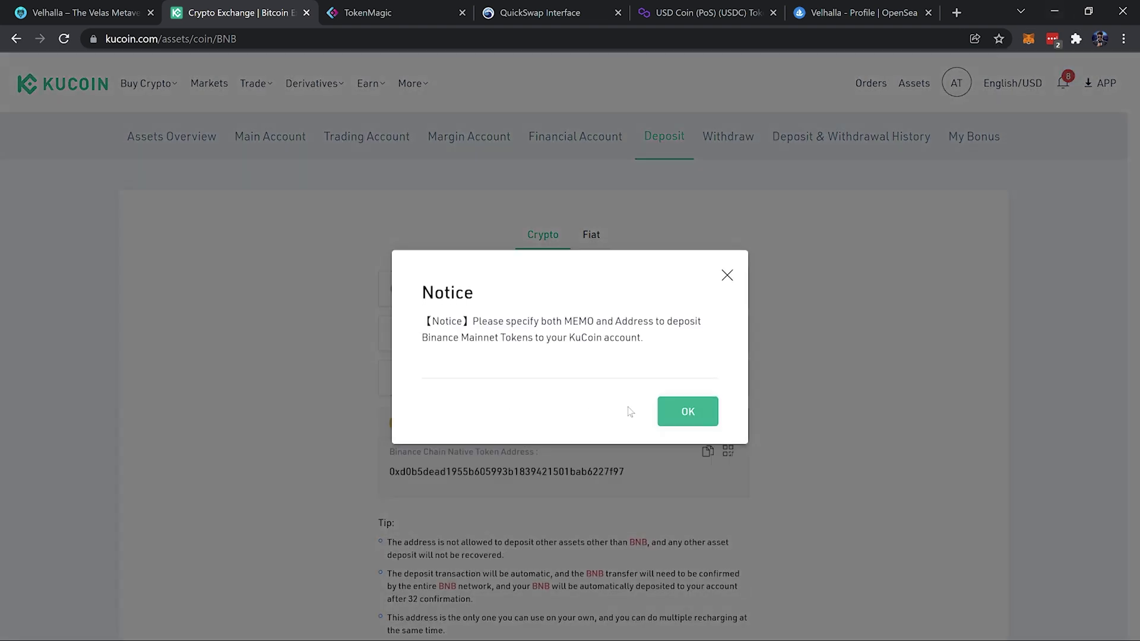
click(687, 411)
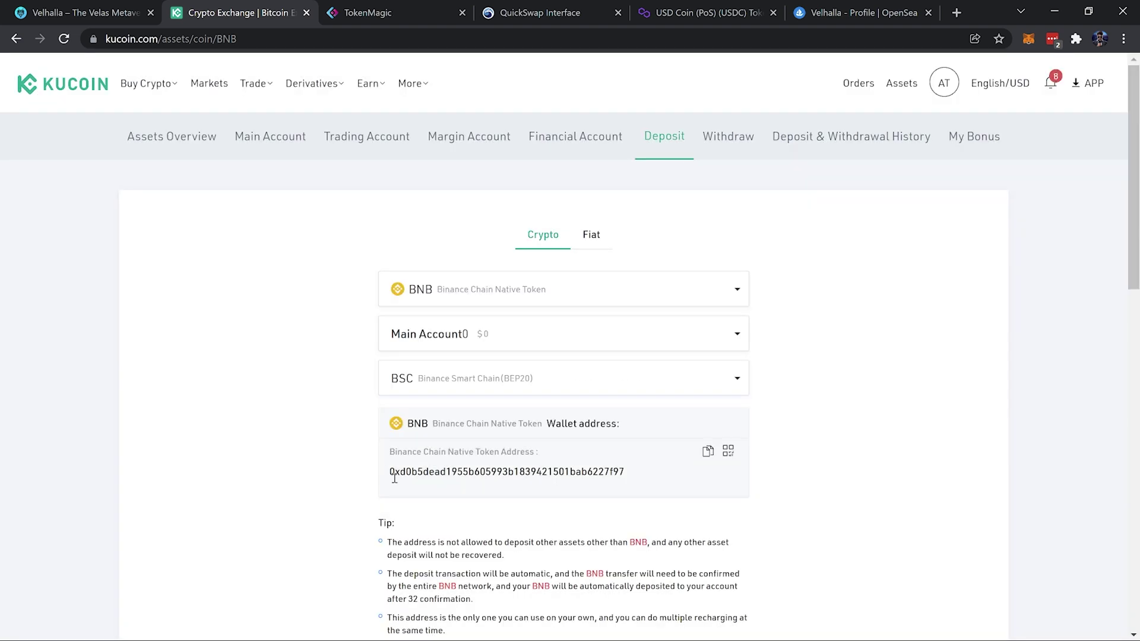
click(709, 453)
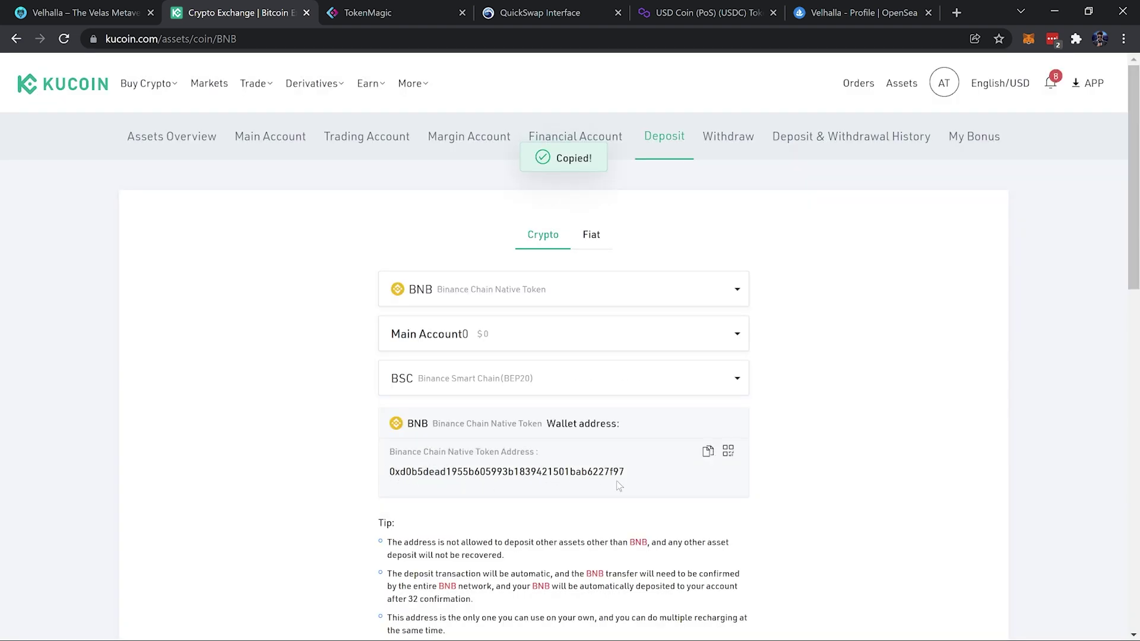
Send 1 BNB from MetaMask to the pasted KuCoin deposit address and confirm
click(1027, 41)
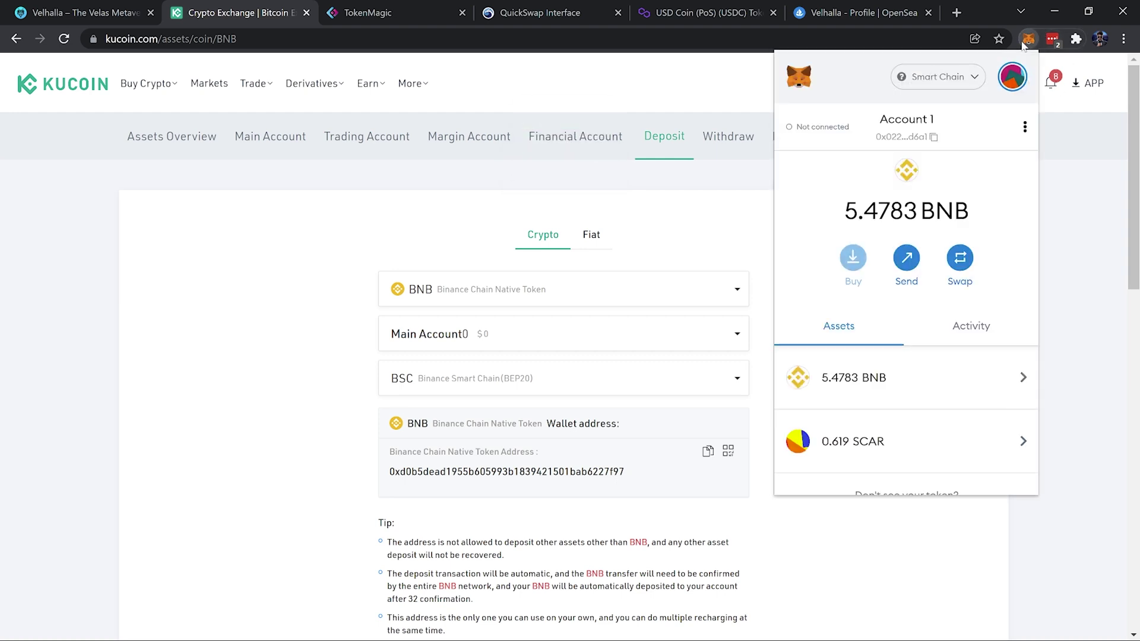
click(921, 378)
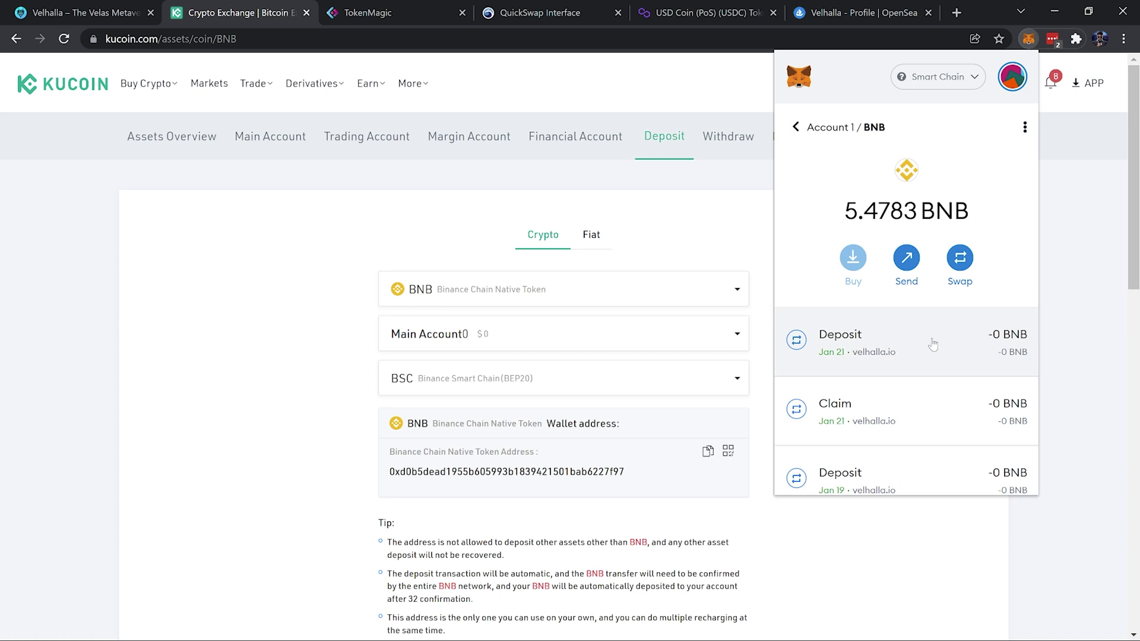
click(907, 262)
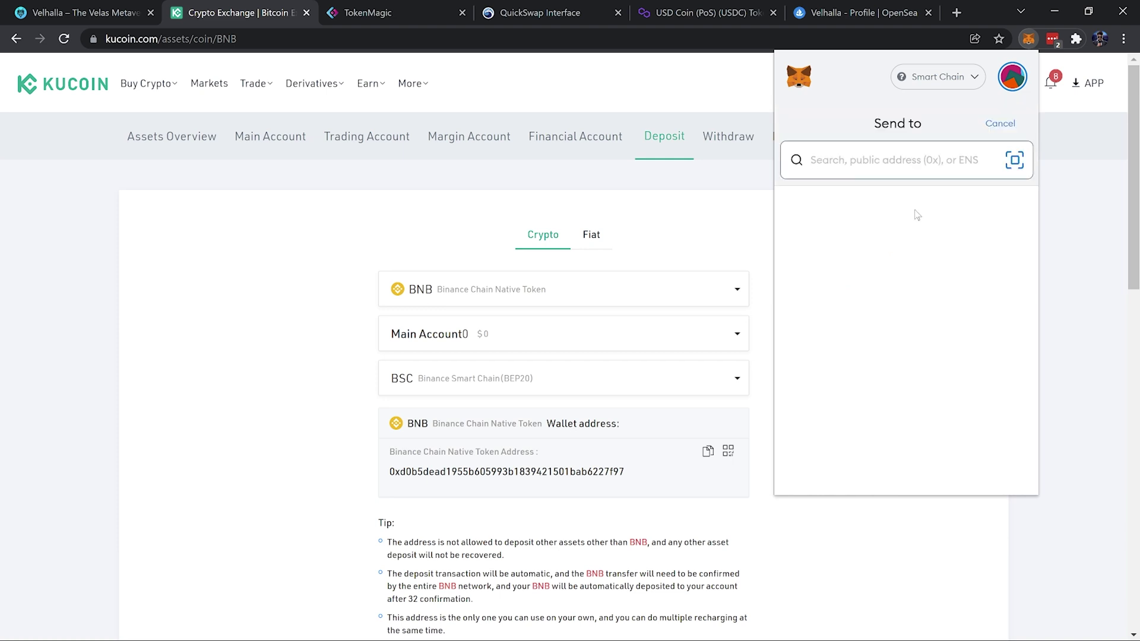
key(ctrl+v)
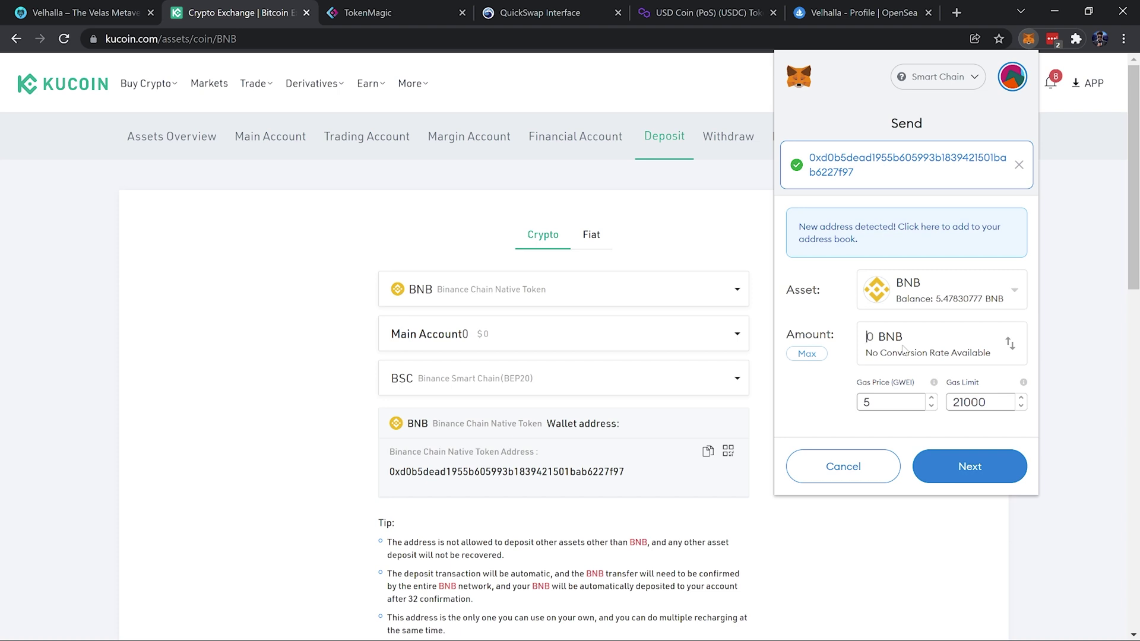
text(1)
click(1002, 469)
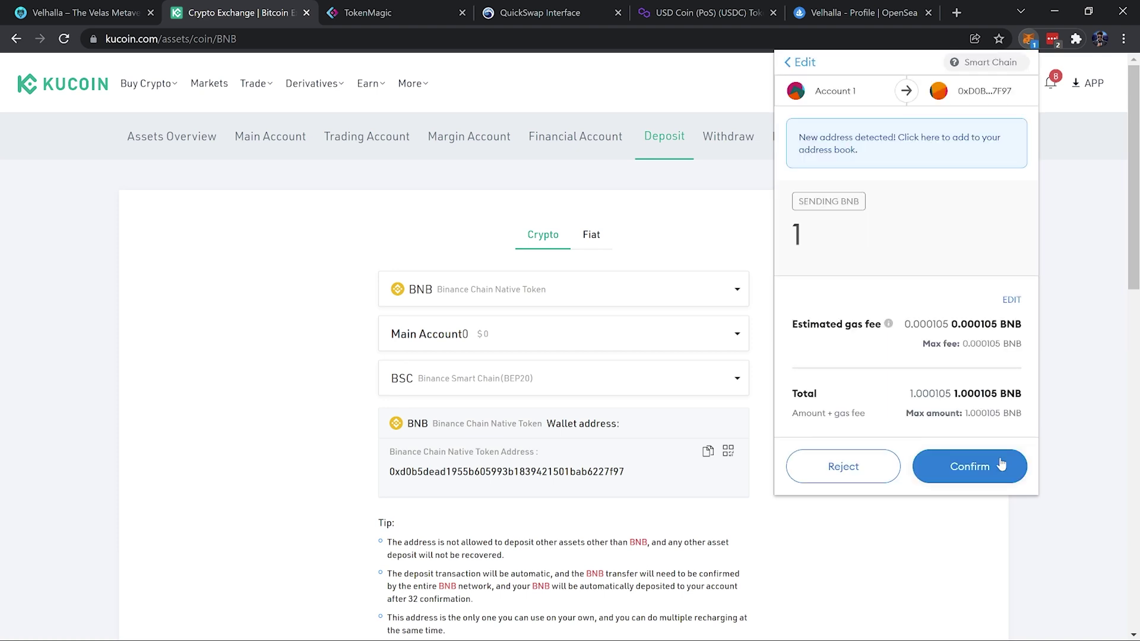
click(1001, 468)
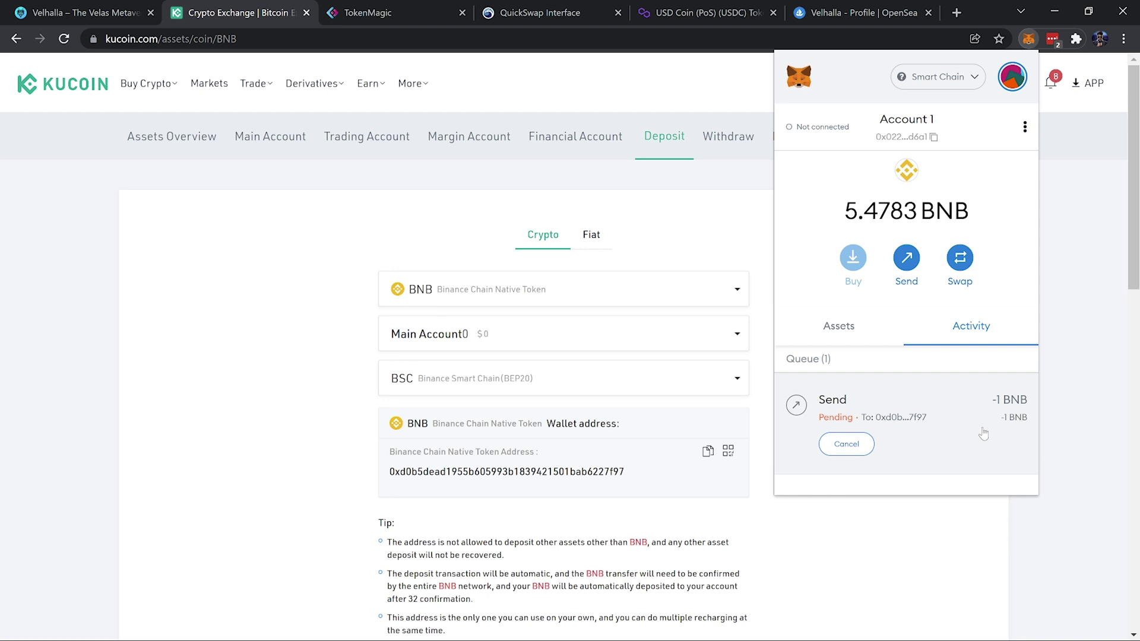
click(927, 566)
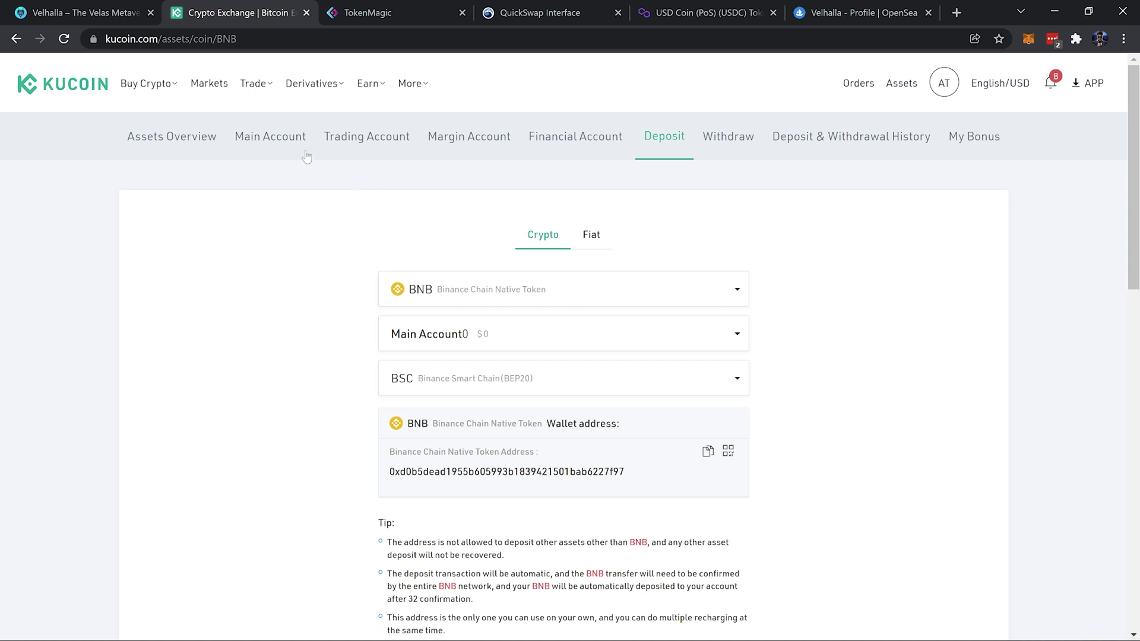
Transfer the full 1 BNB from the Main Account to the Trading Account and view its balance
click(270, 135)
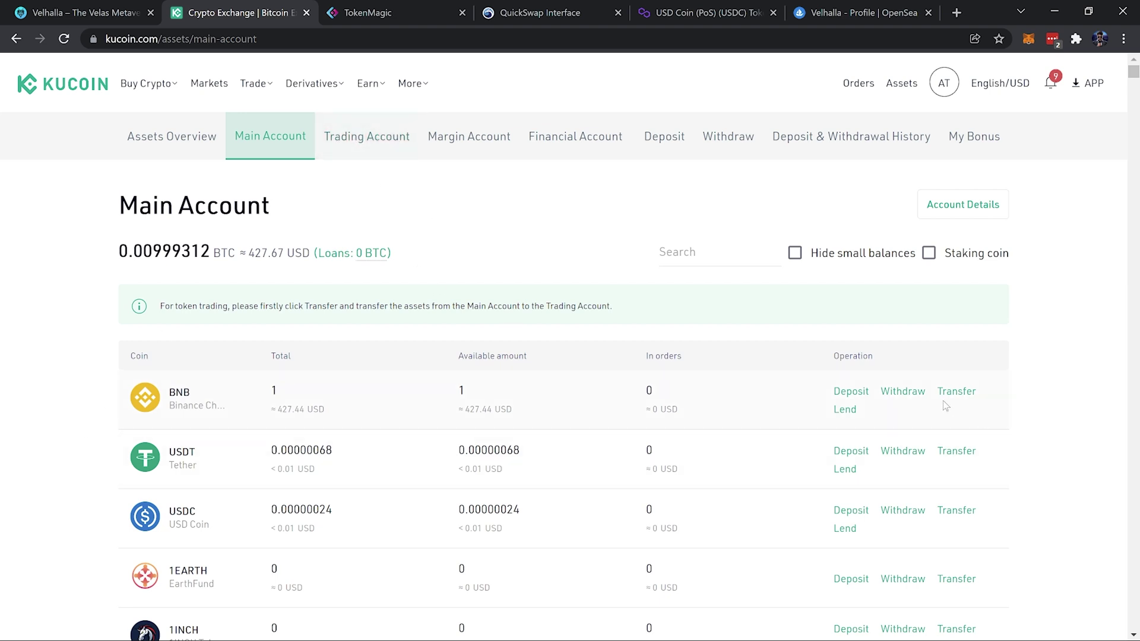
click(957, 391)
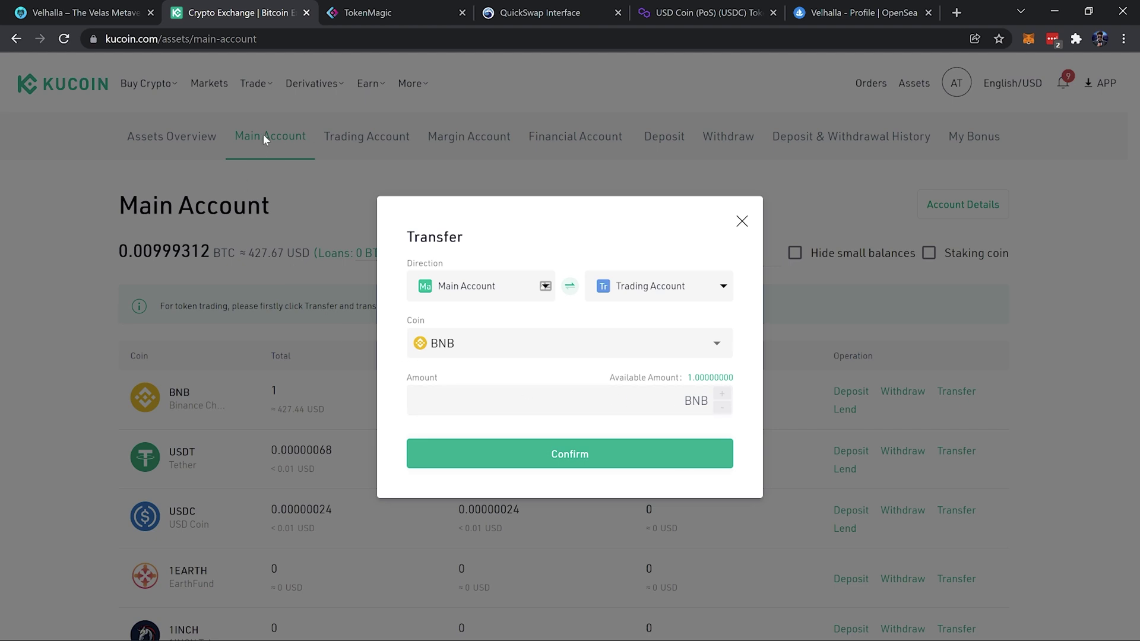
click(712, 379)
click(654, 453)
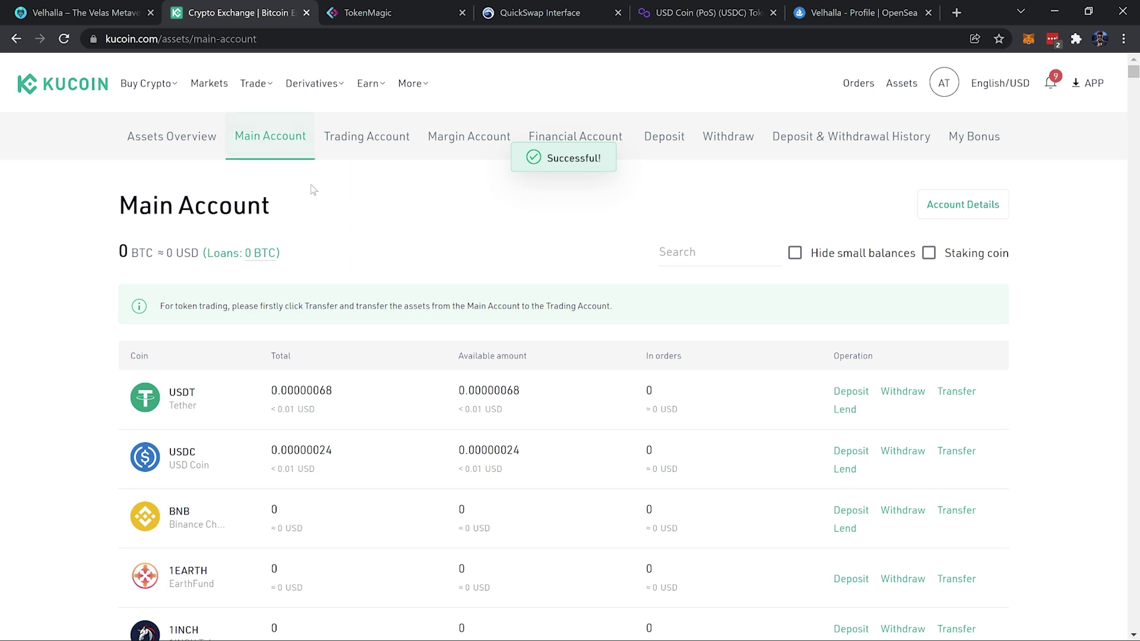
click(357, 142)
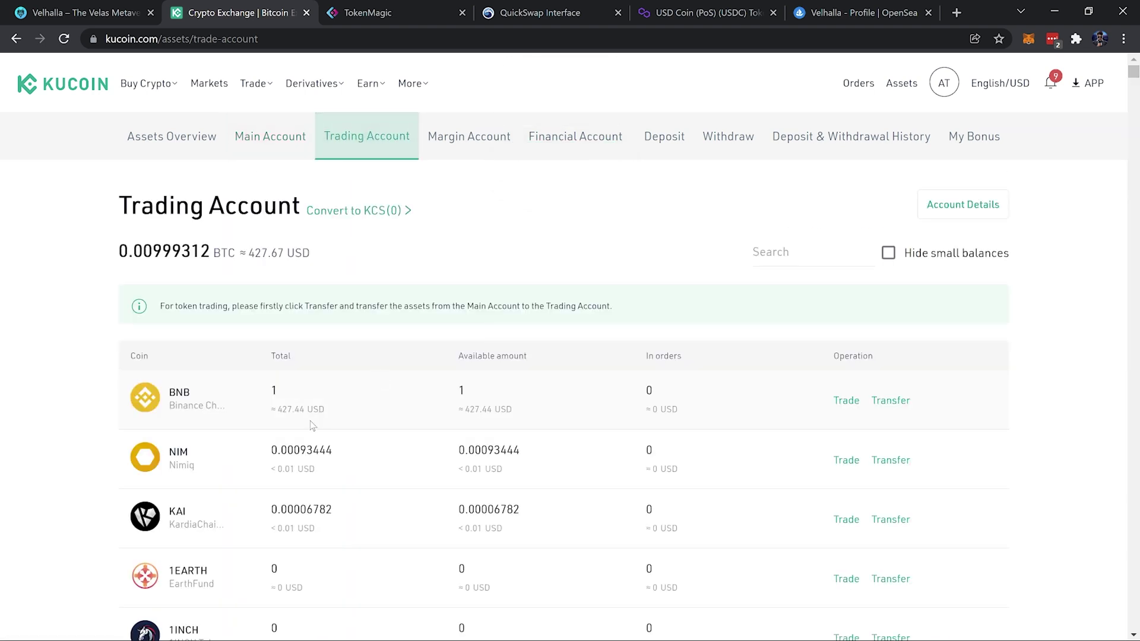
Search the spot markets for 'bnb' under the BTC tab, then change the search to 'matic'
click(219, 86)
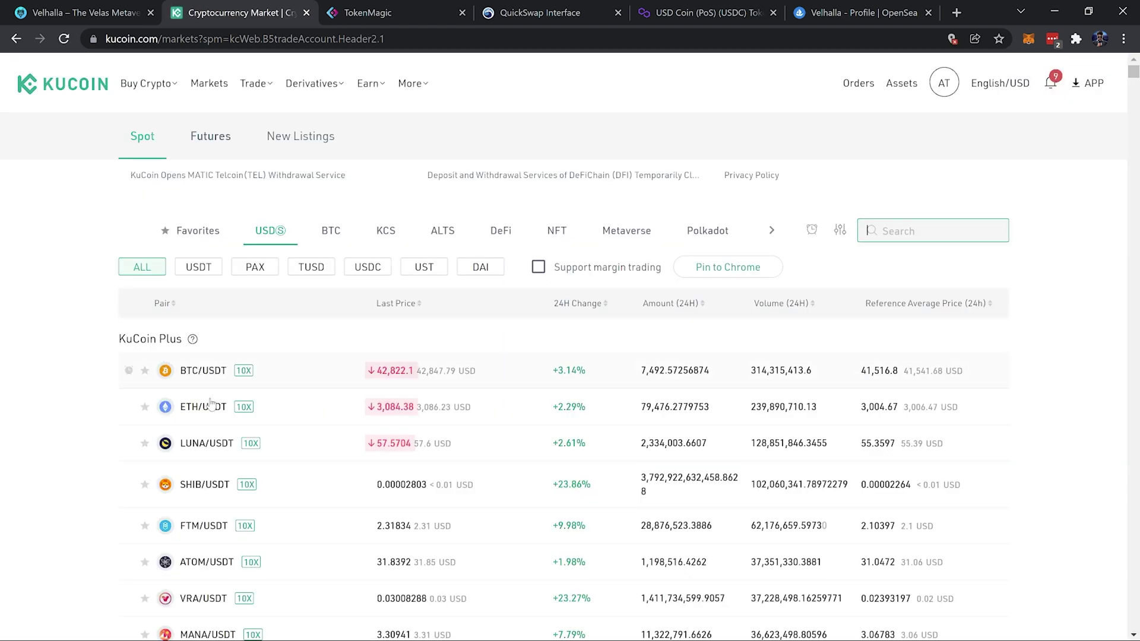
click(905, 231)
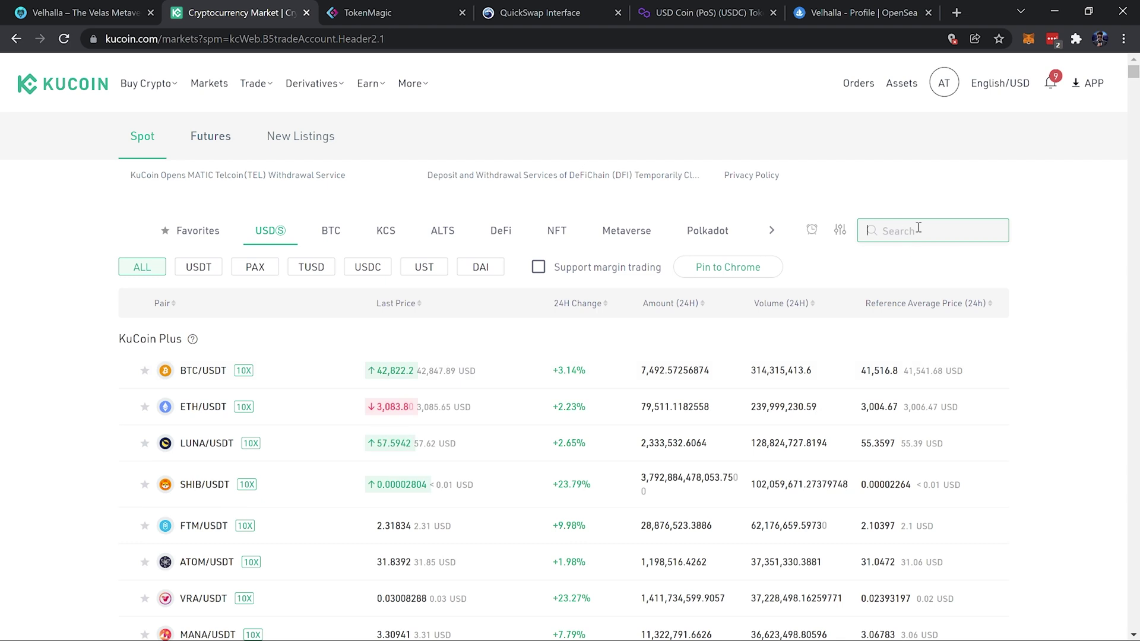
text(bnb)
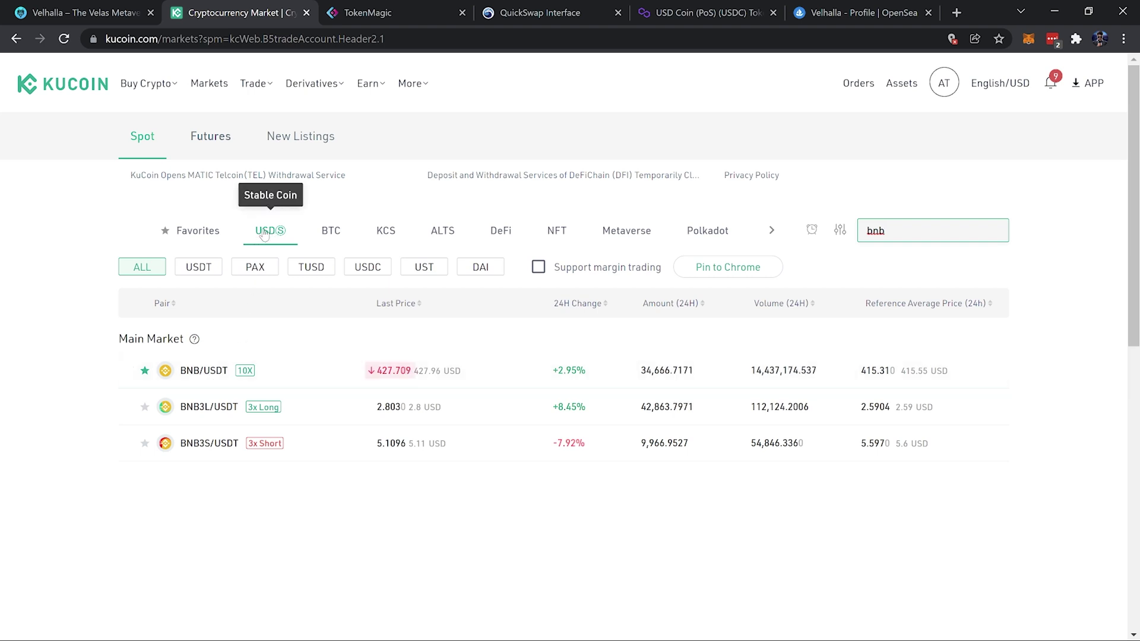
click(332, 232)
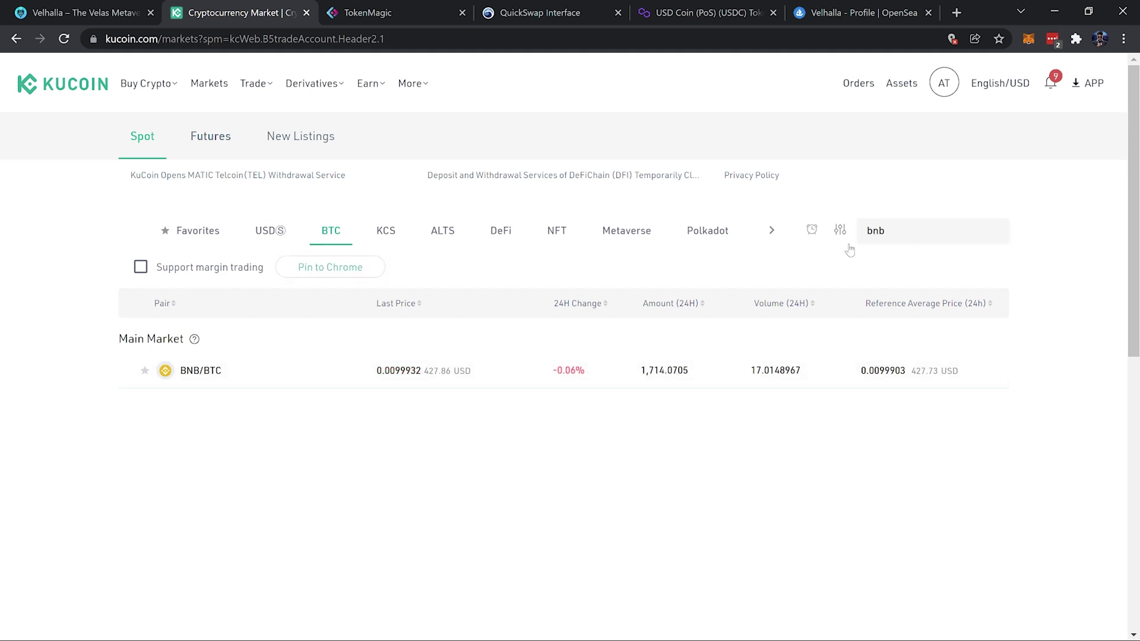
drag(930, 230, 857, 240)
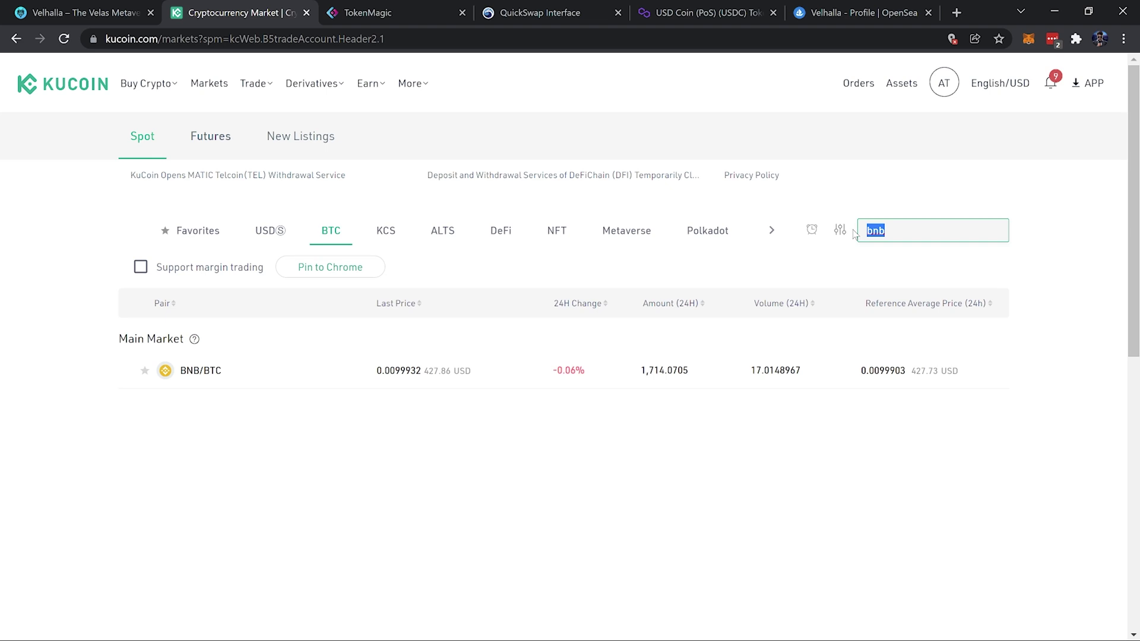
key(BackSpace)
text(matic)
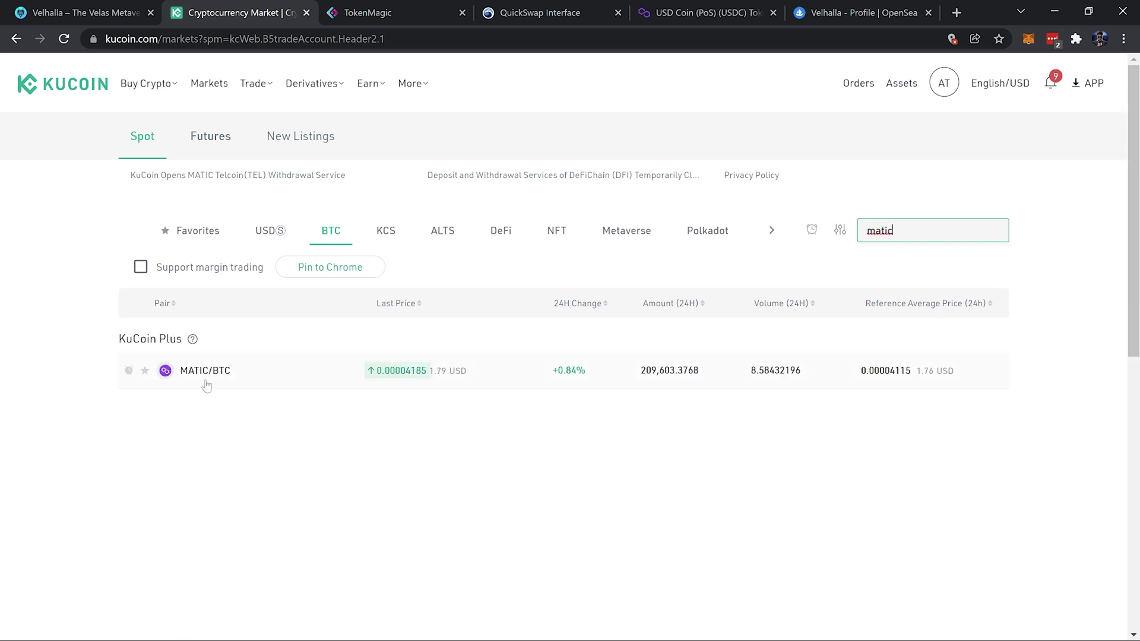
Compare MATIC's USDⓈ and BTC trading pairs by toggling between the tabs
click(267, 231)
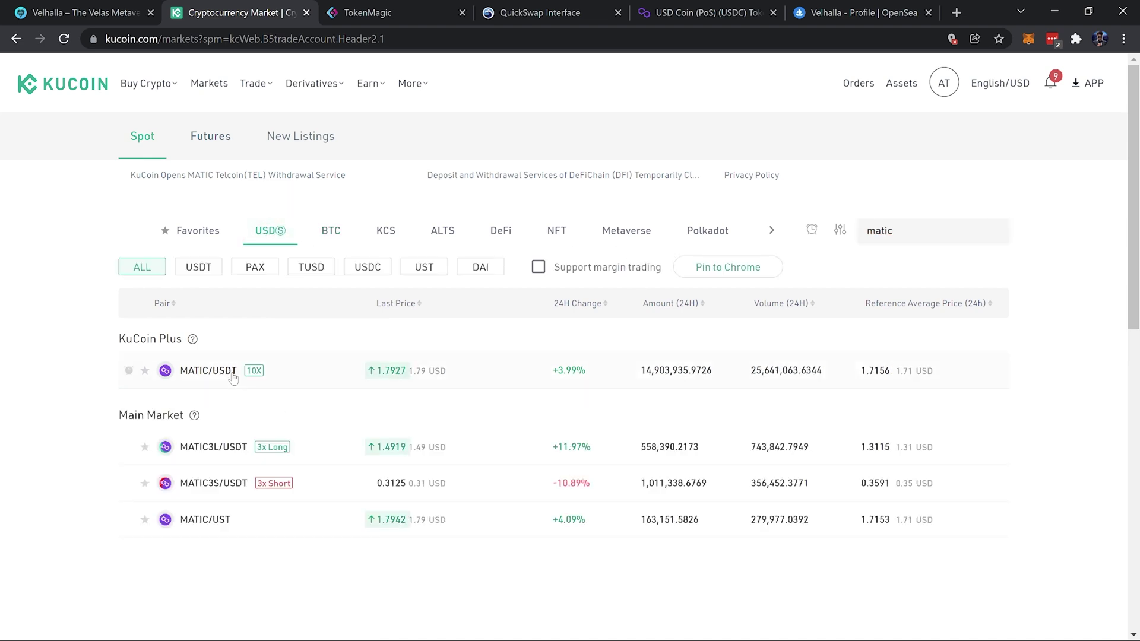
click(333, 231)
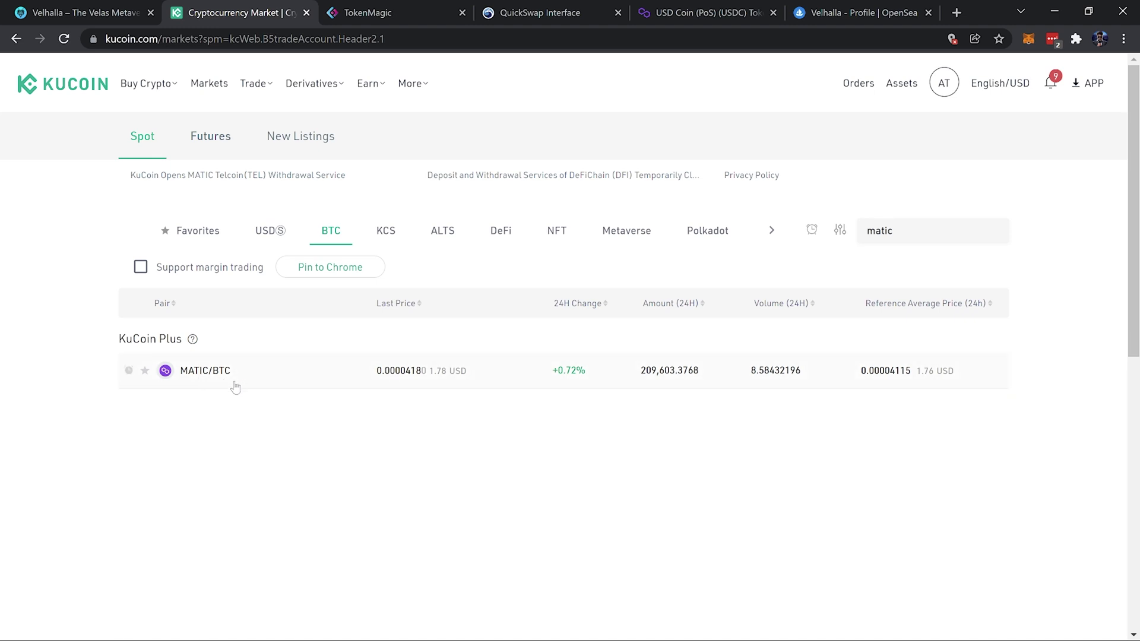
click(272, 232)
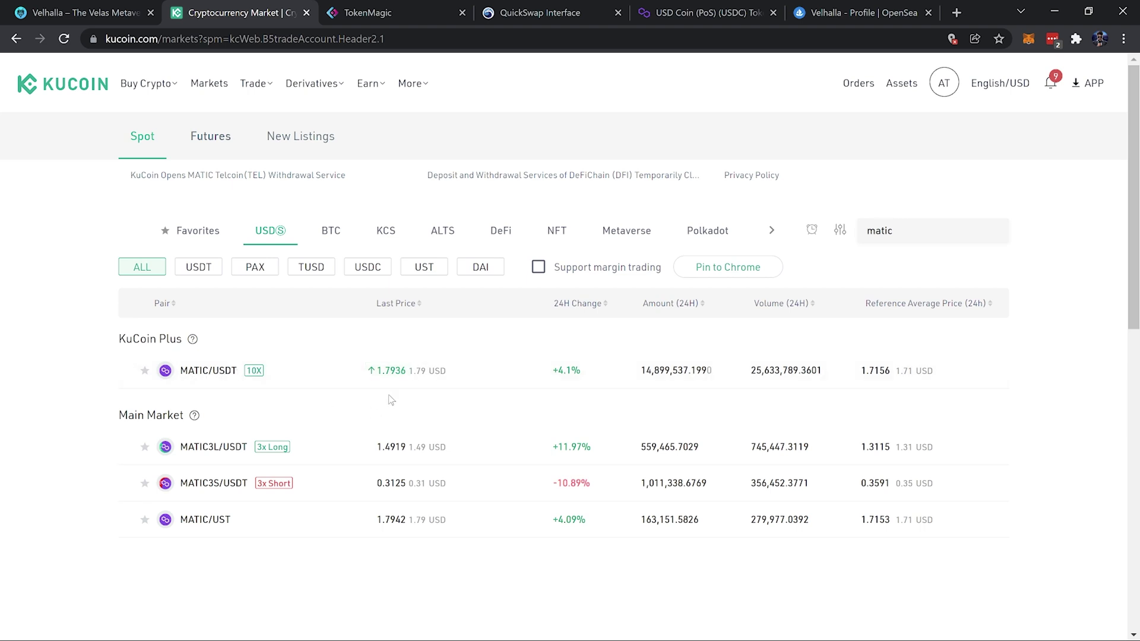
Search 'usdc' in the BTC markets, then erase the search term
click(935, 237)
key(BackSpace)
key(BackSpace)
key(BackSpace)
key(BackSpace)
text(usdc)
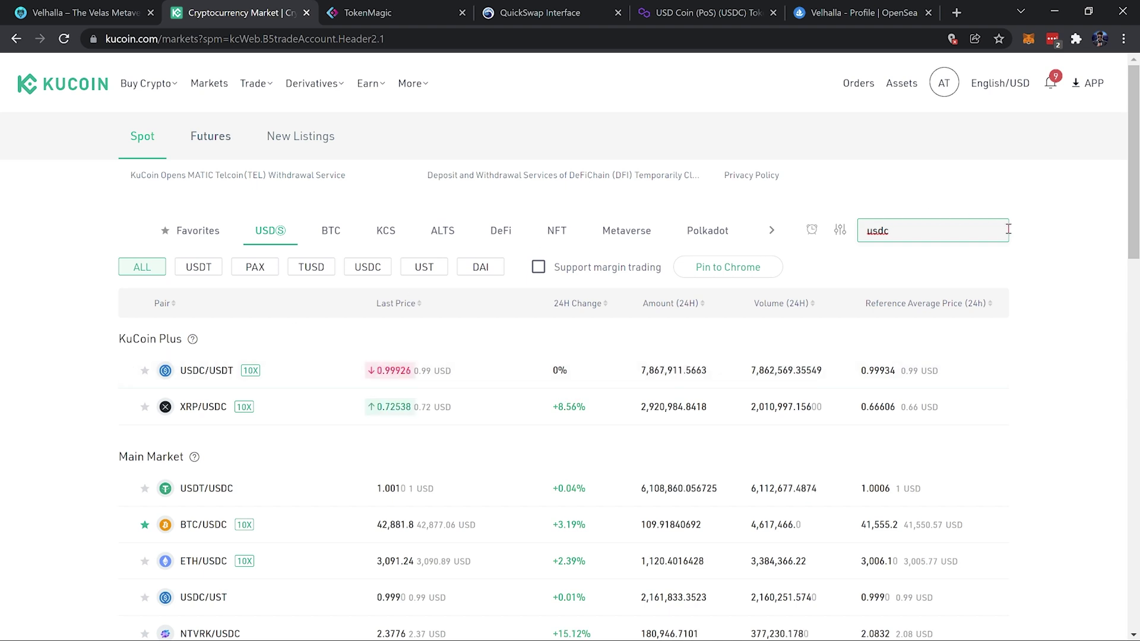
click(956, 259)
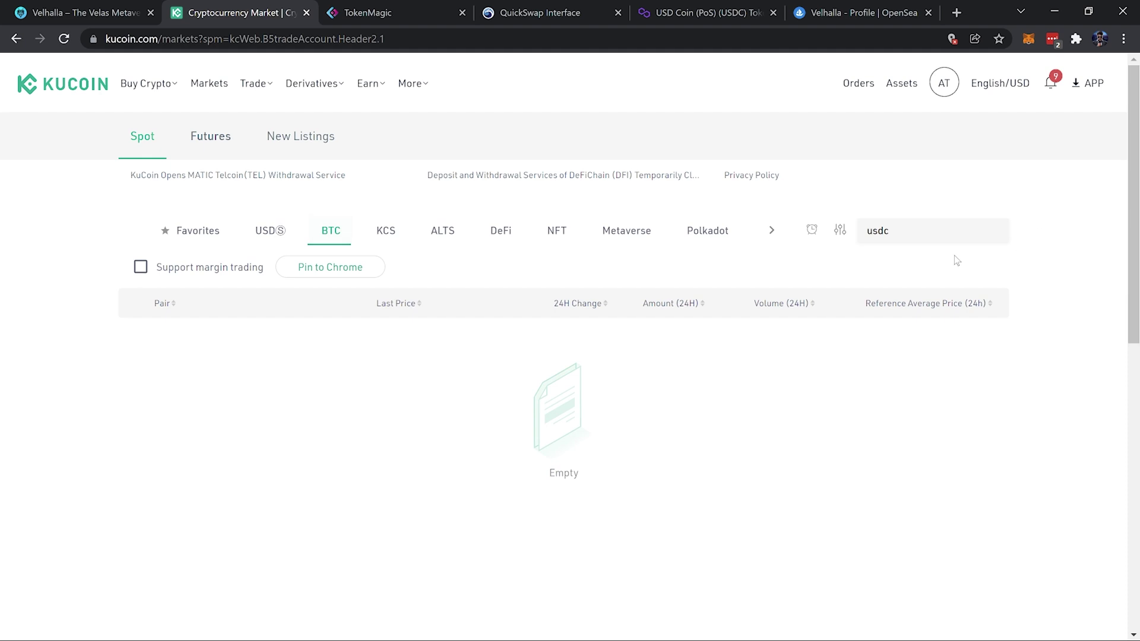
click(913, 235)
key(BackSpace)
key(BackSpace)
key(BackSpace)
key(BackSpace)
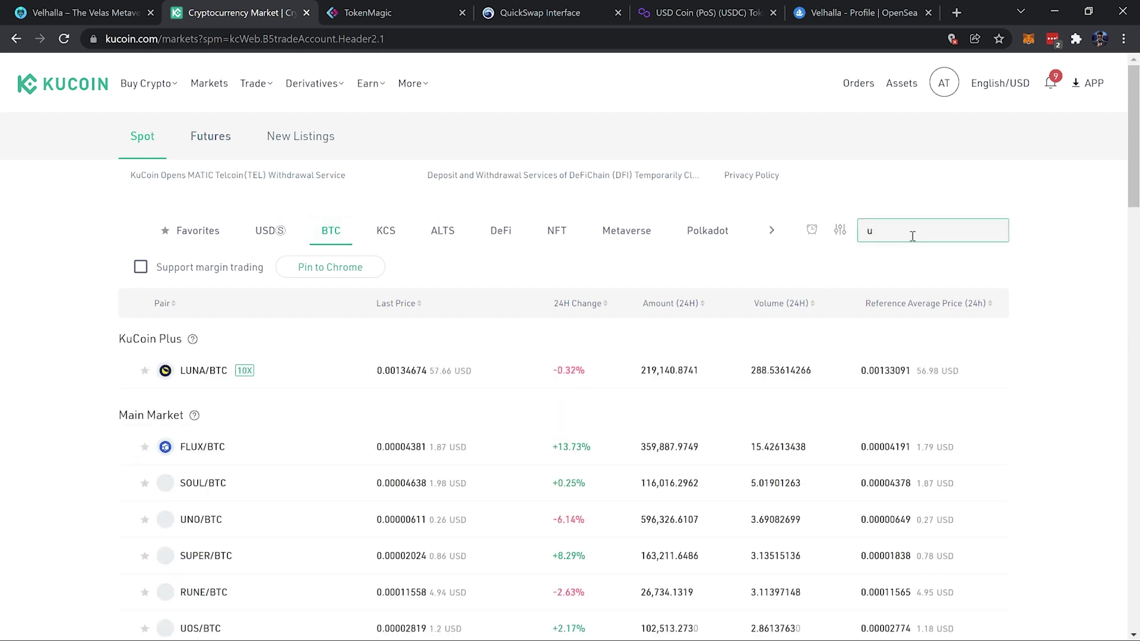
Open the BNB/BTC trading page from a 'bnb' search and unlock it with the trading password
text(bnb)
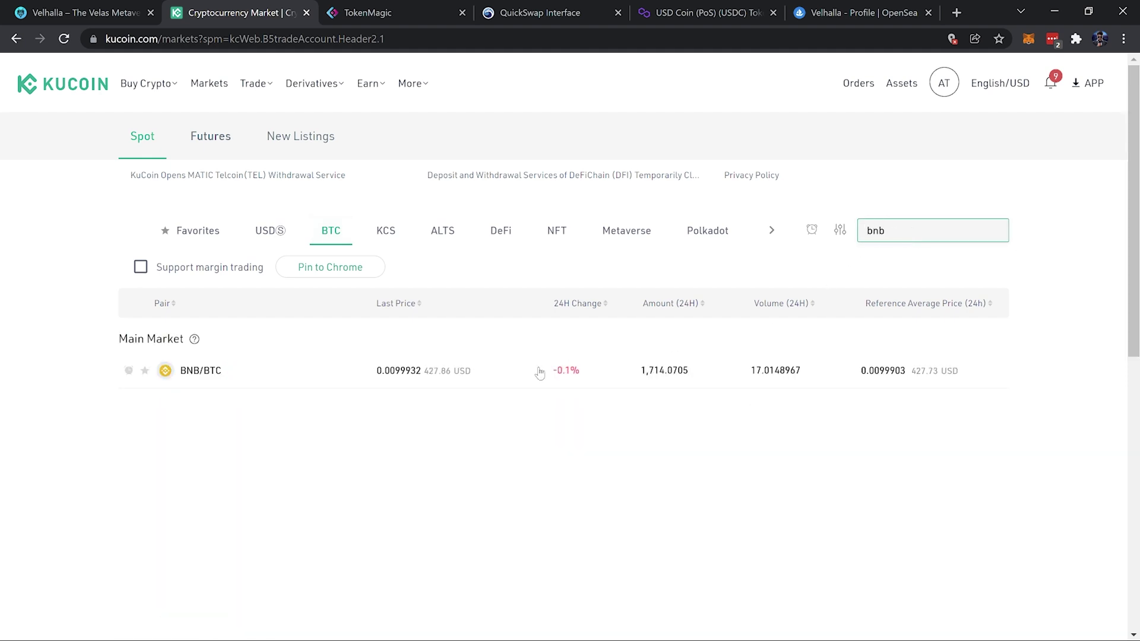
click(285, 374)
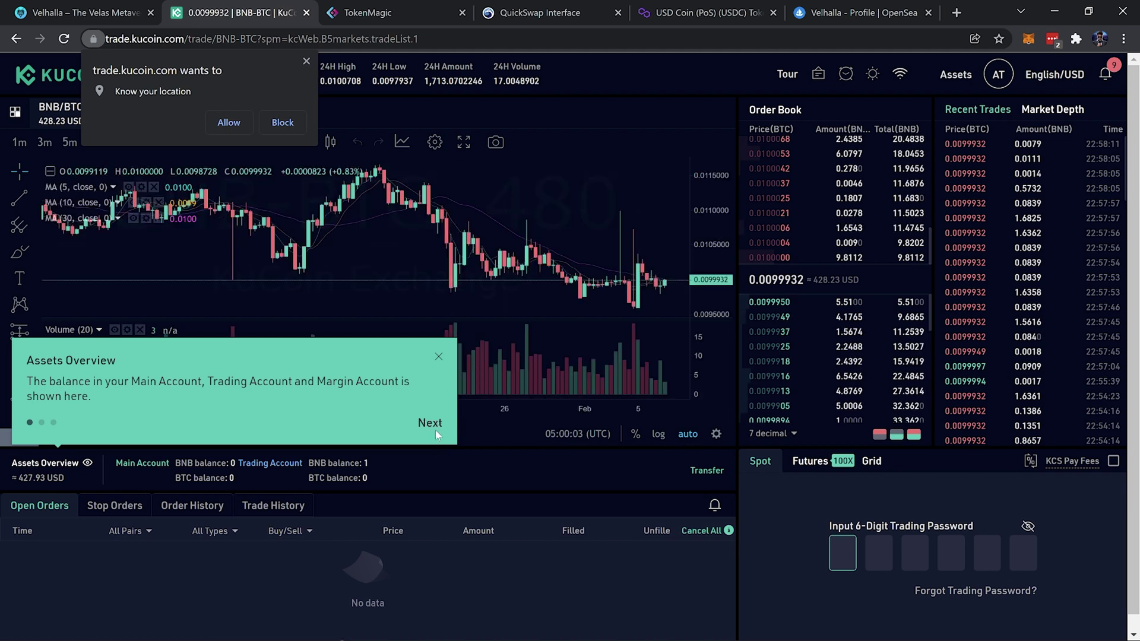
click(440, 357)
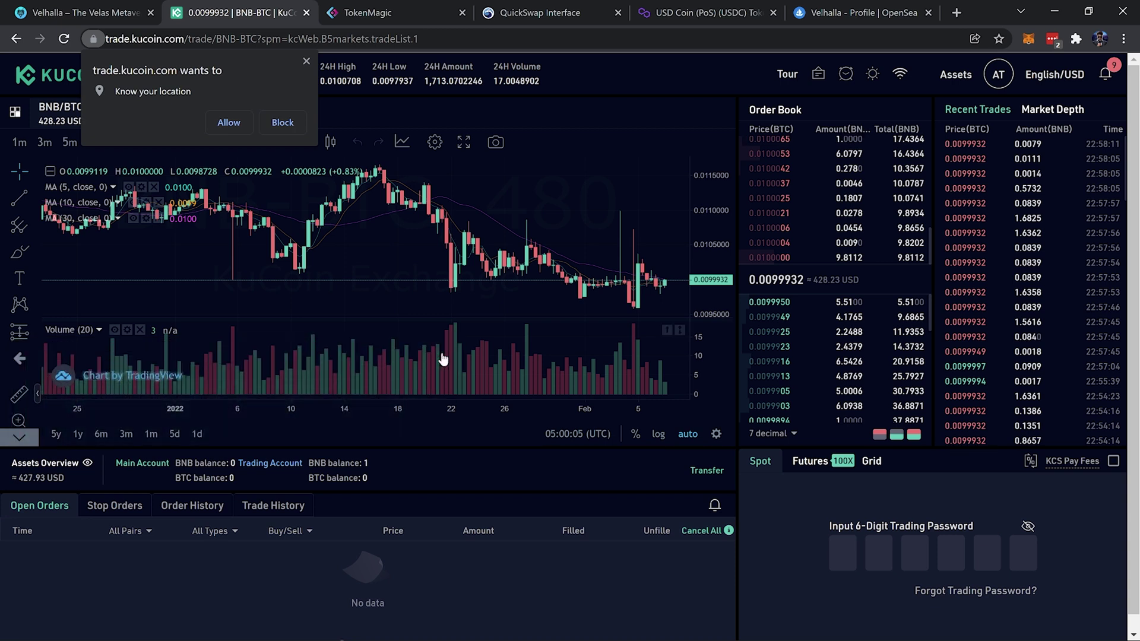
click(283, 121)
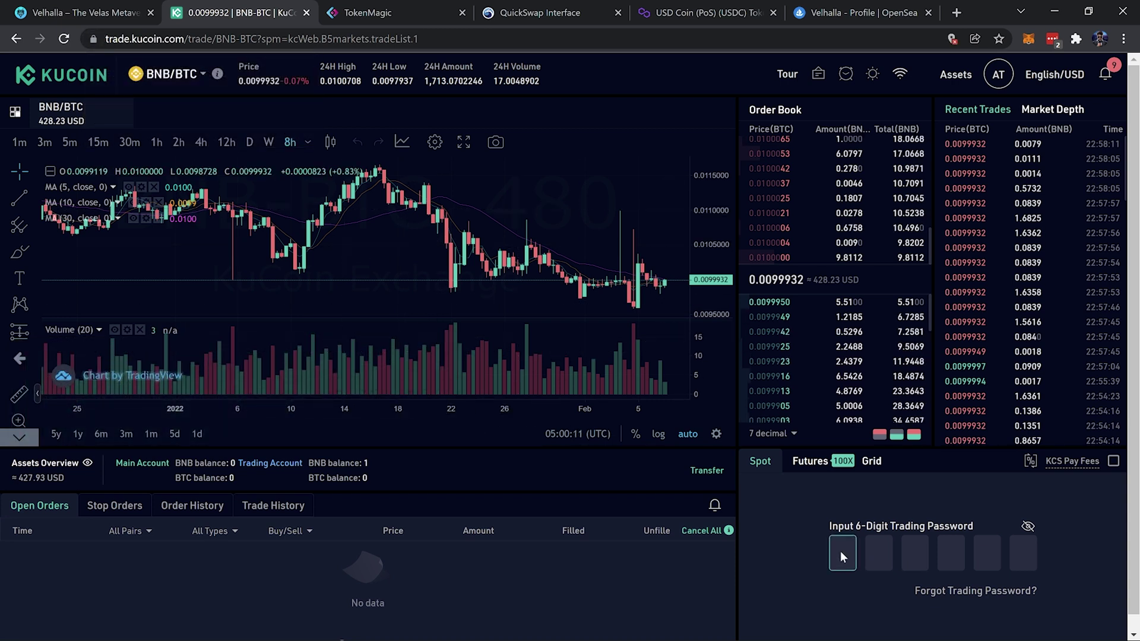
text(111111)
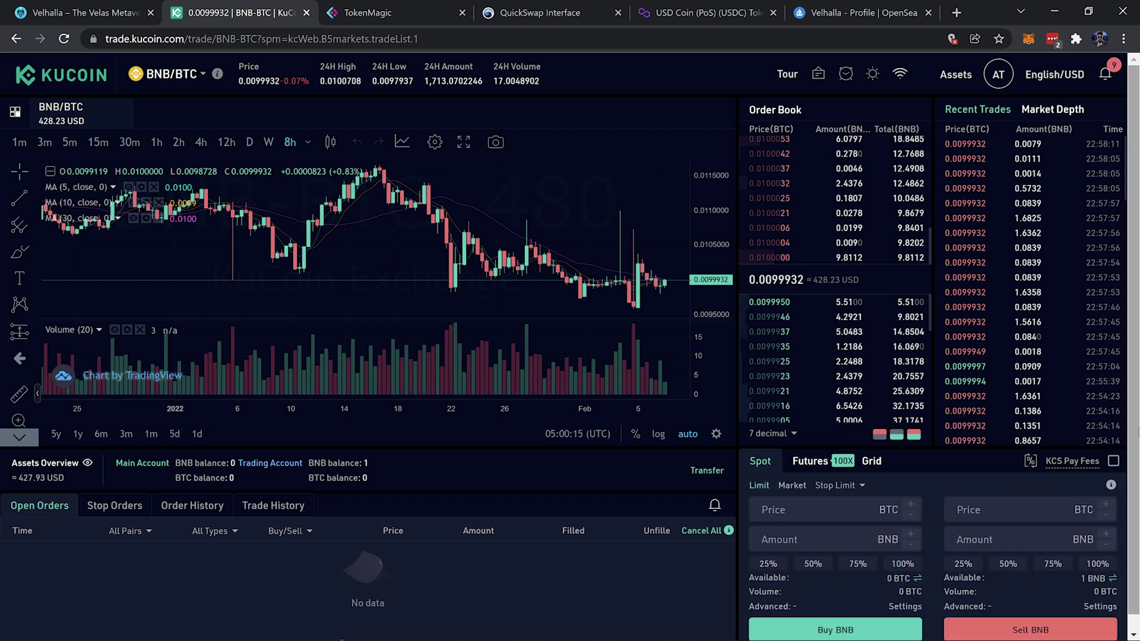
scroll(1056, 485, down, 1)
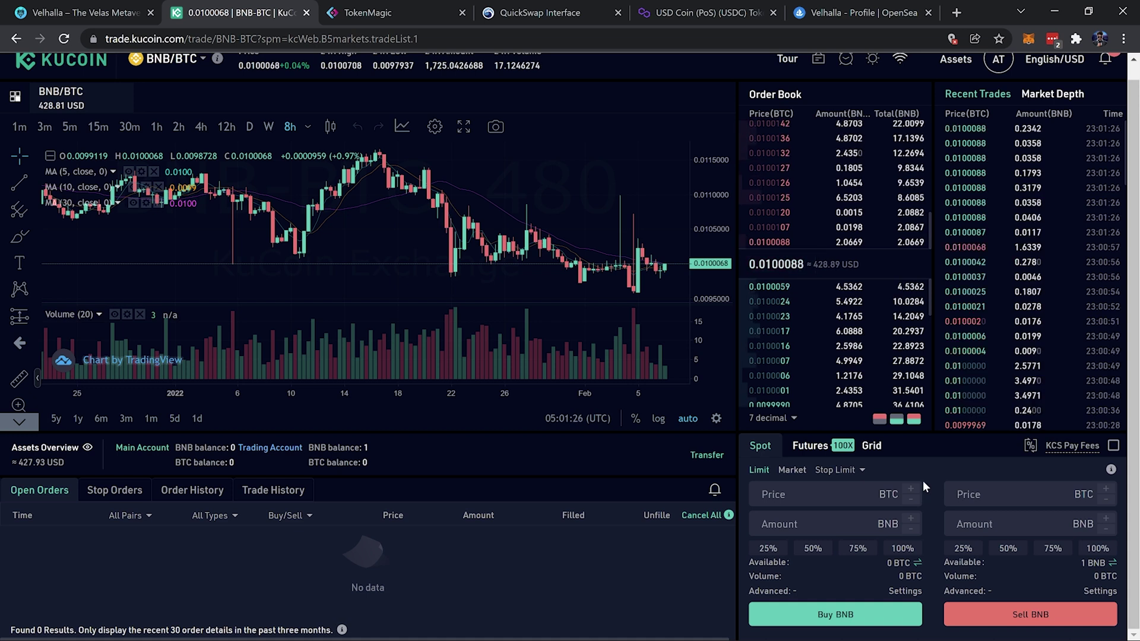
Sell all 1 BNB for BTC with a market order
click(793, 470)
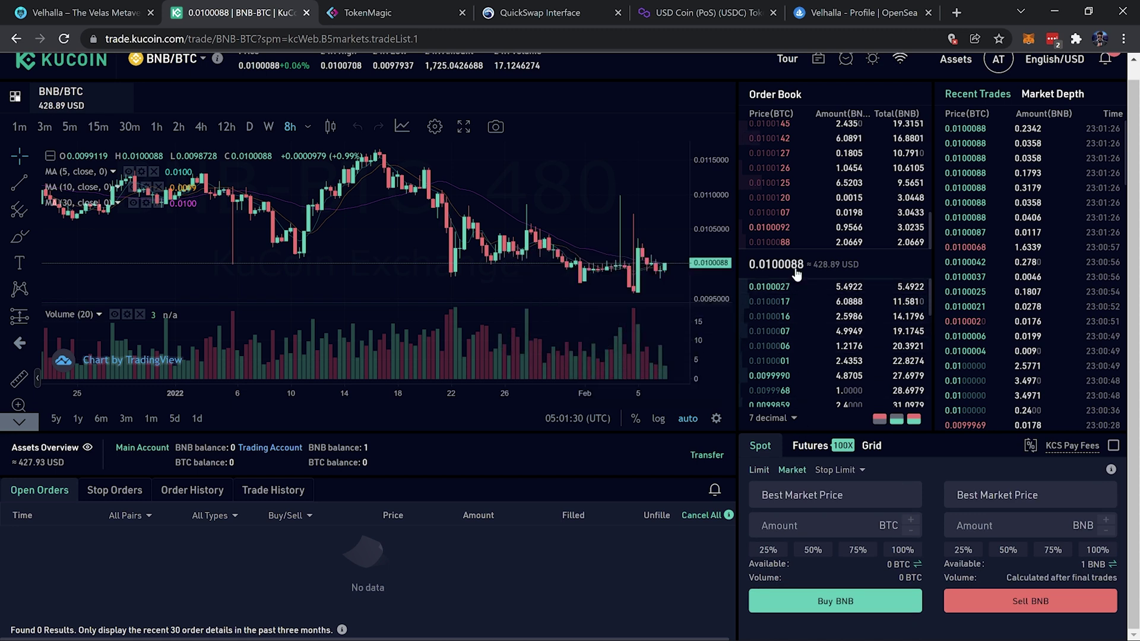
mouse_move(797, 292)
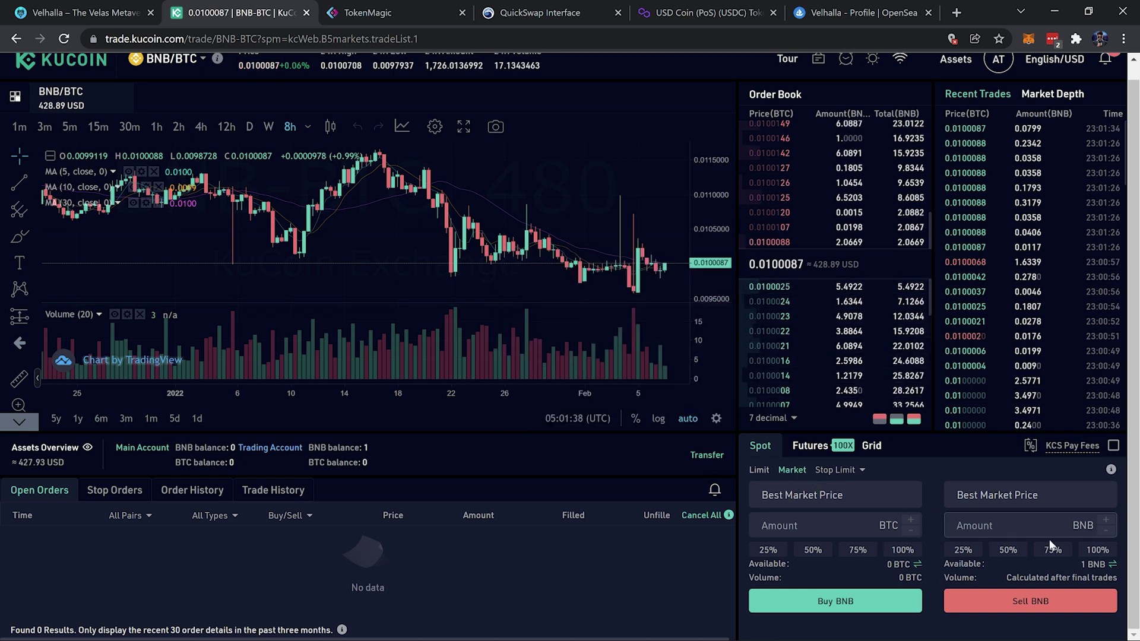
click(1104, 552)
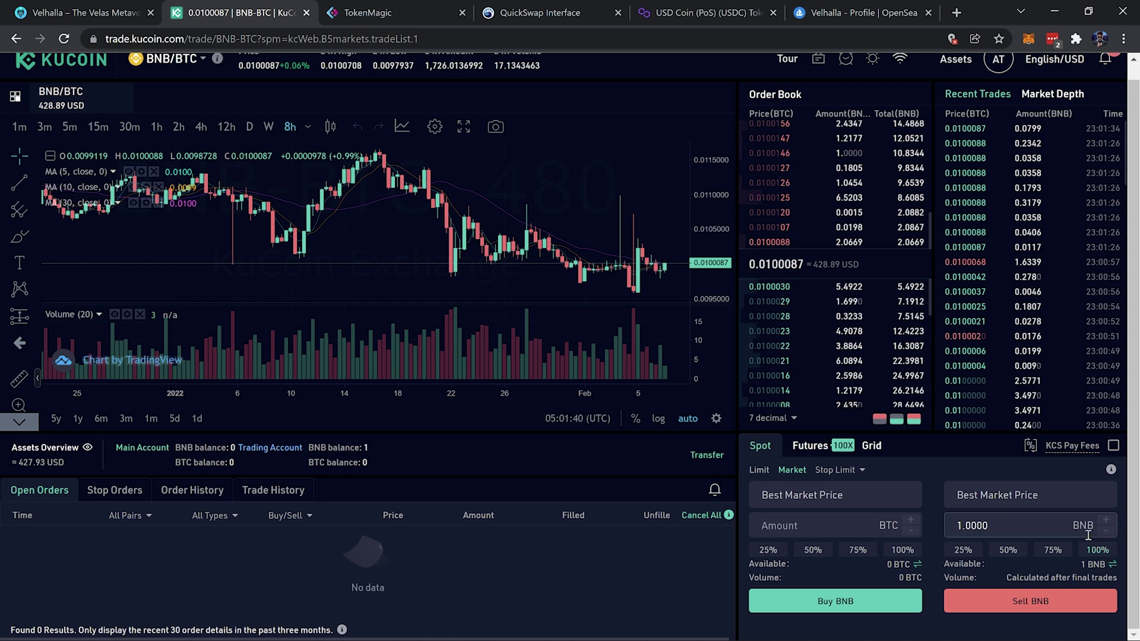
click(1056, 597)
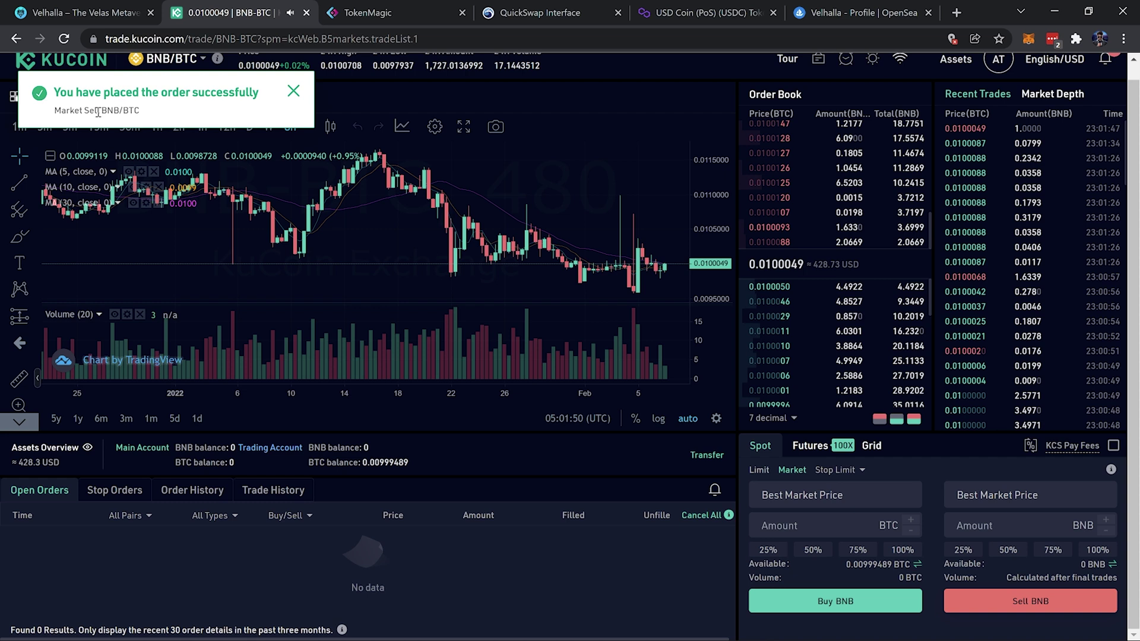
Dismiss the success notice and show the Assets Overview with 0.00999489 BTC
click(290, 94)
scroll(494, 555, up, 1)
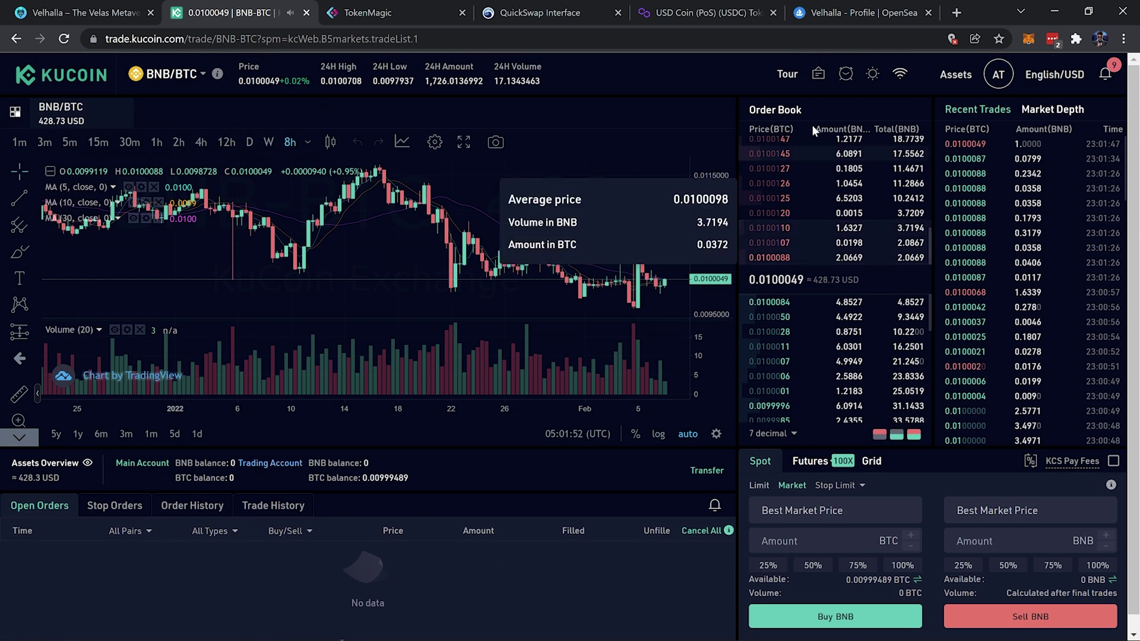
mouse_move(941, 75)
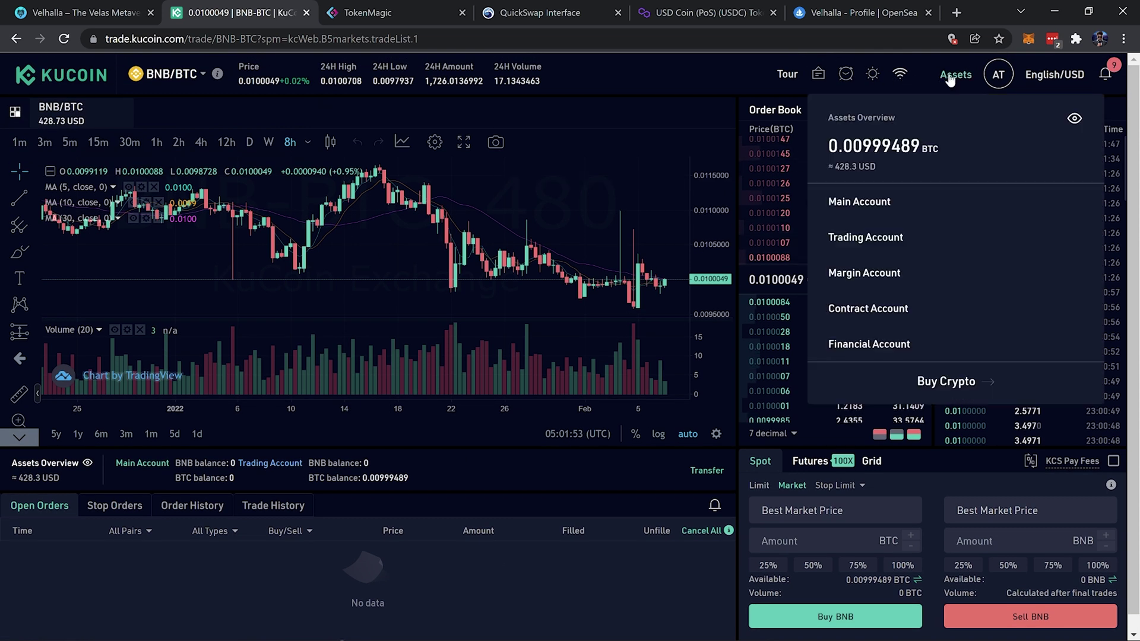
Open the MATIC/BTC trading page with the Market order type, showing 0.00999489 BTC available
click(918, 242)
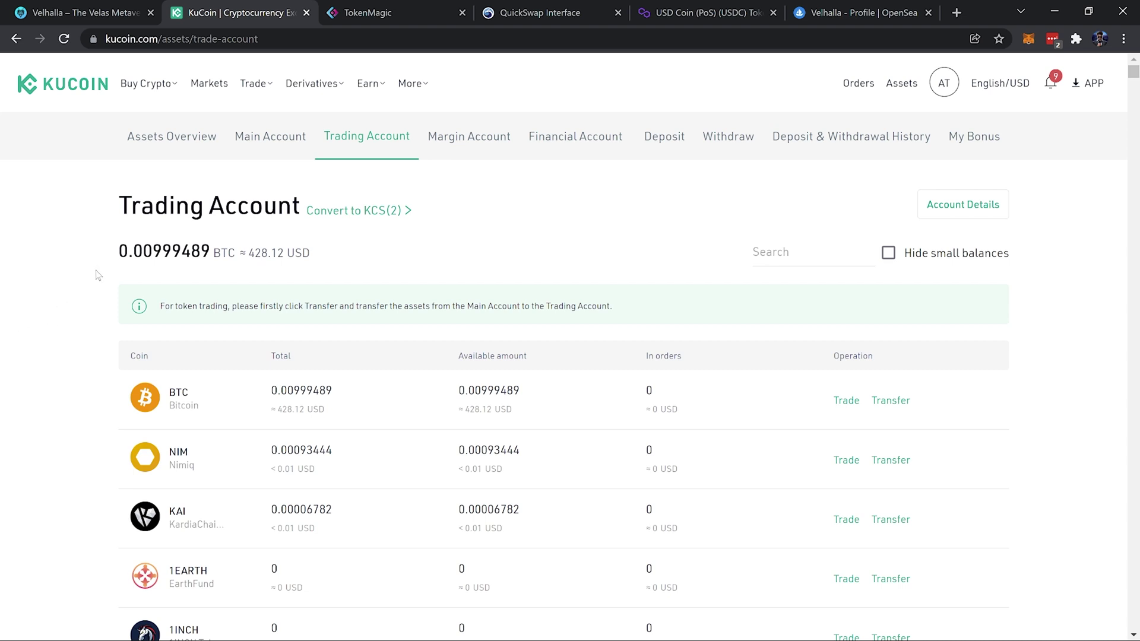
click(214, 87)
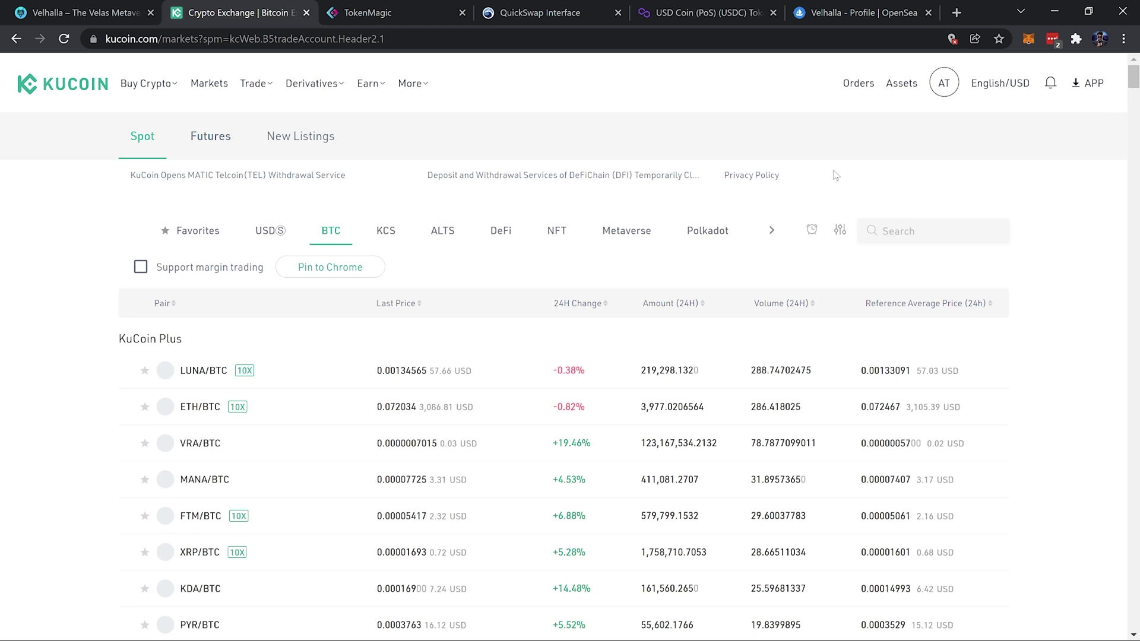
click(900, 226)
text(matic)
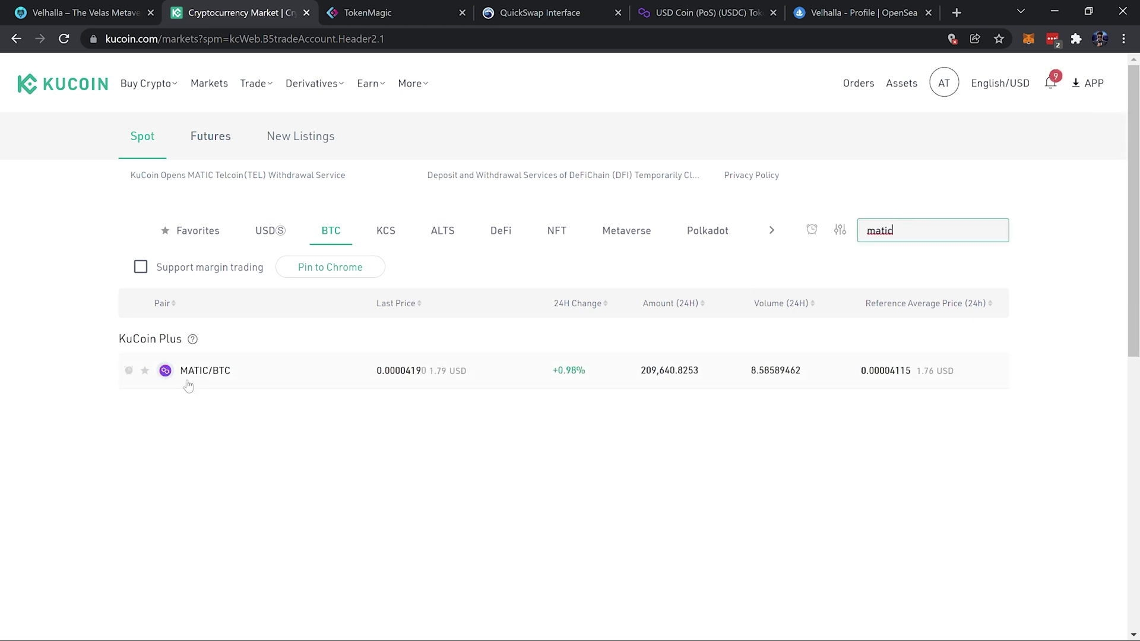
click(217, 380)
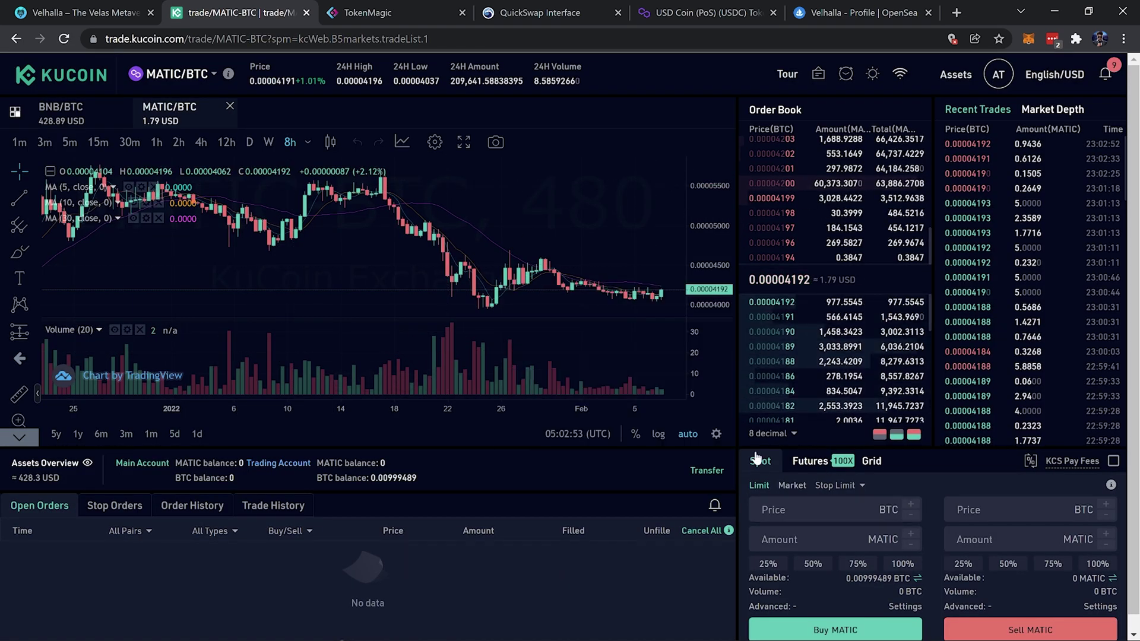
scroll(927, 553, down, 1)
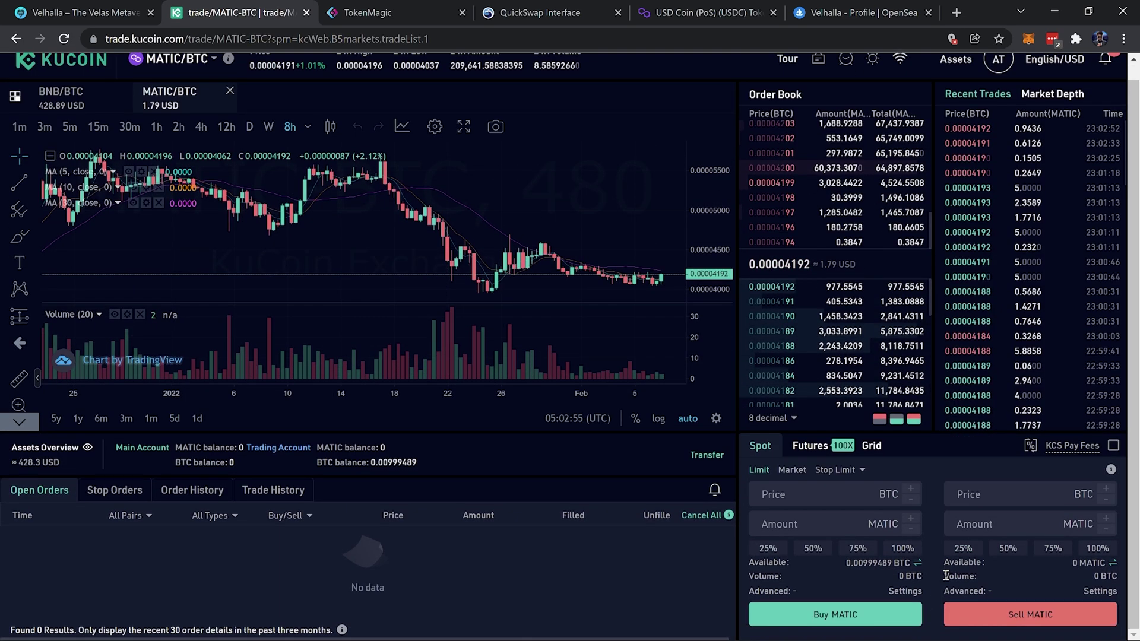
click(793, 471)
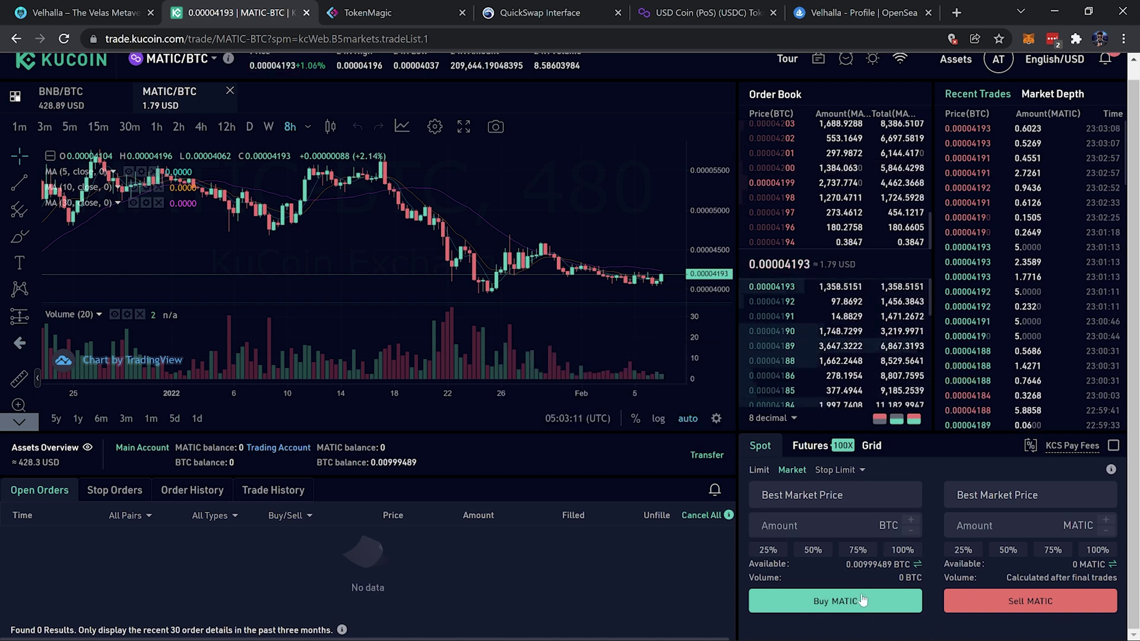
Buy MATIC at market price using 100% of the BTC balance
click(903, 552)
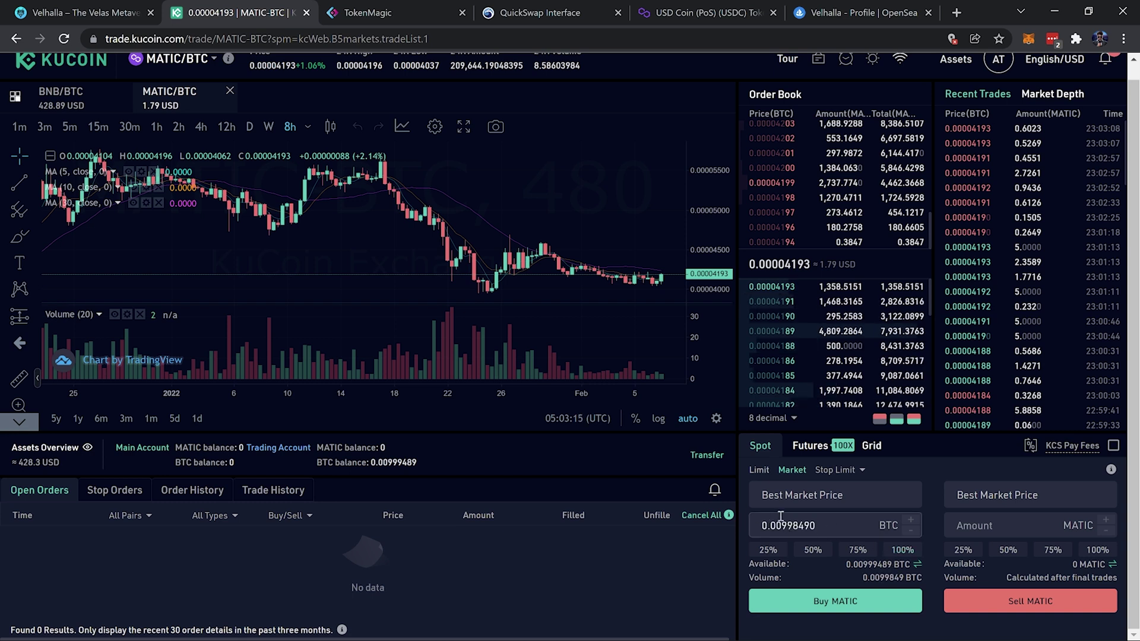
click(891, 601)
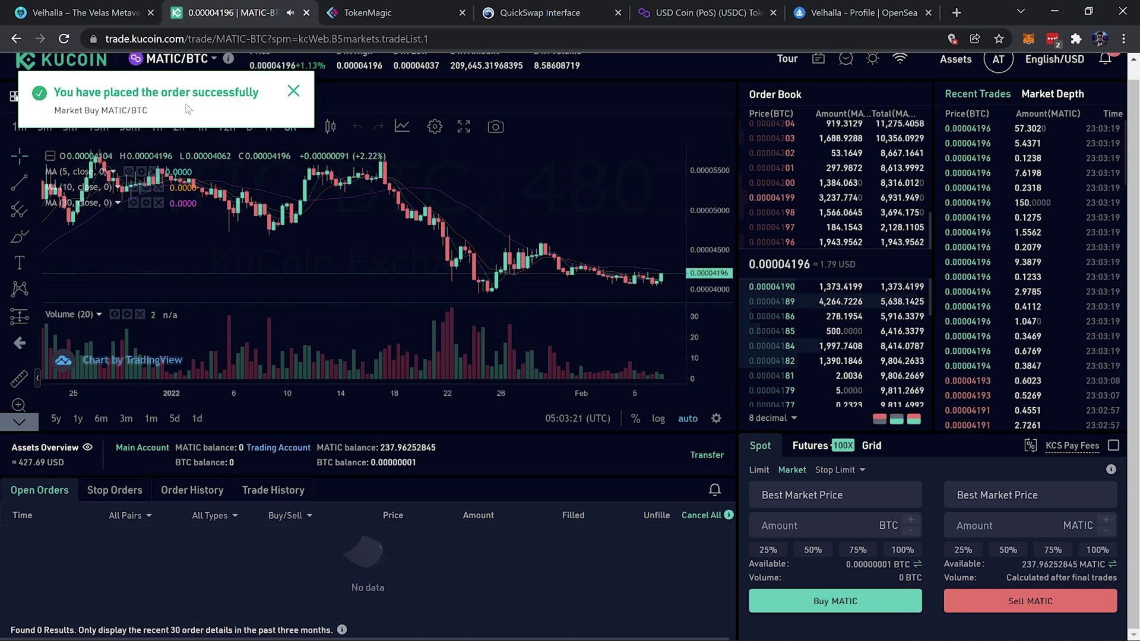
click(293, 92)
View the Trading Account, now holding 237.96252845 MATIC and 0.00000001 BTC
scroll(801, 155, up, 1)
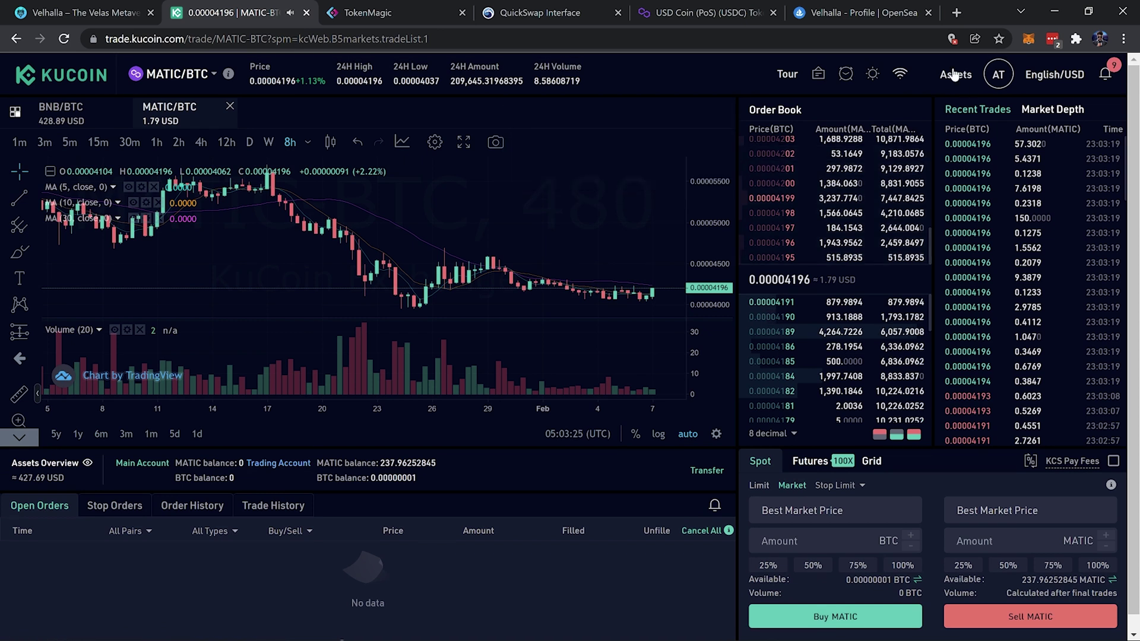
mouse_move(955, 75)
click(911, 250)
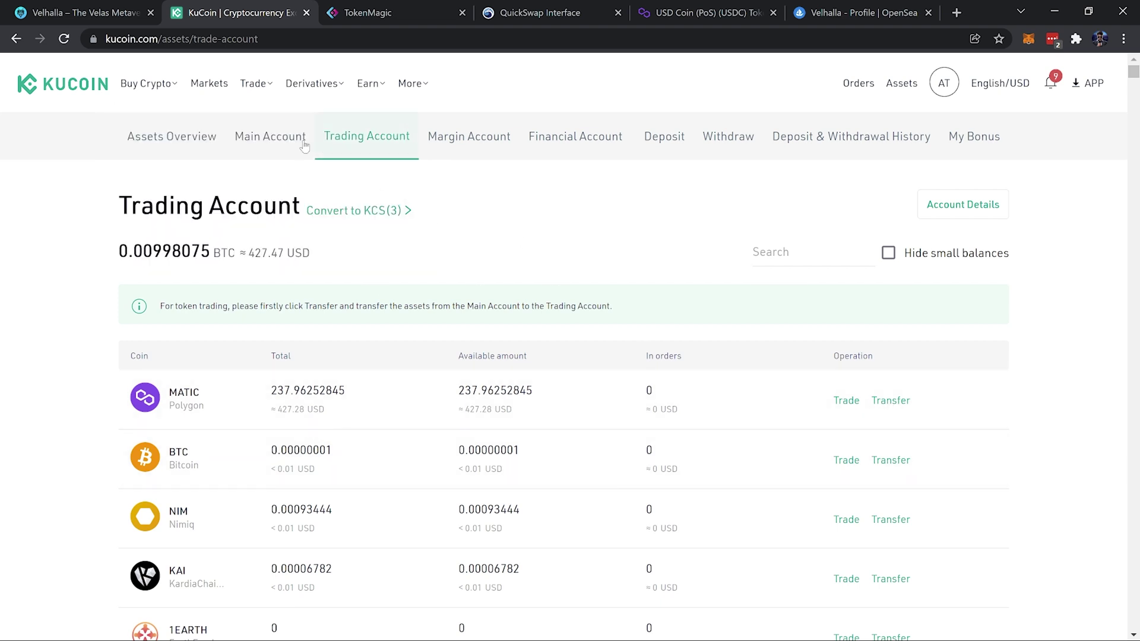
Transfer the full 237.96252845 MATIC from the Trading Account to the Main Account and view it
click(891, 401)
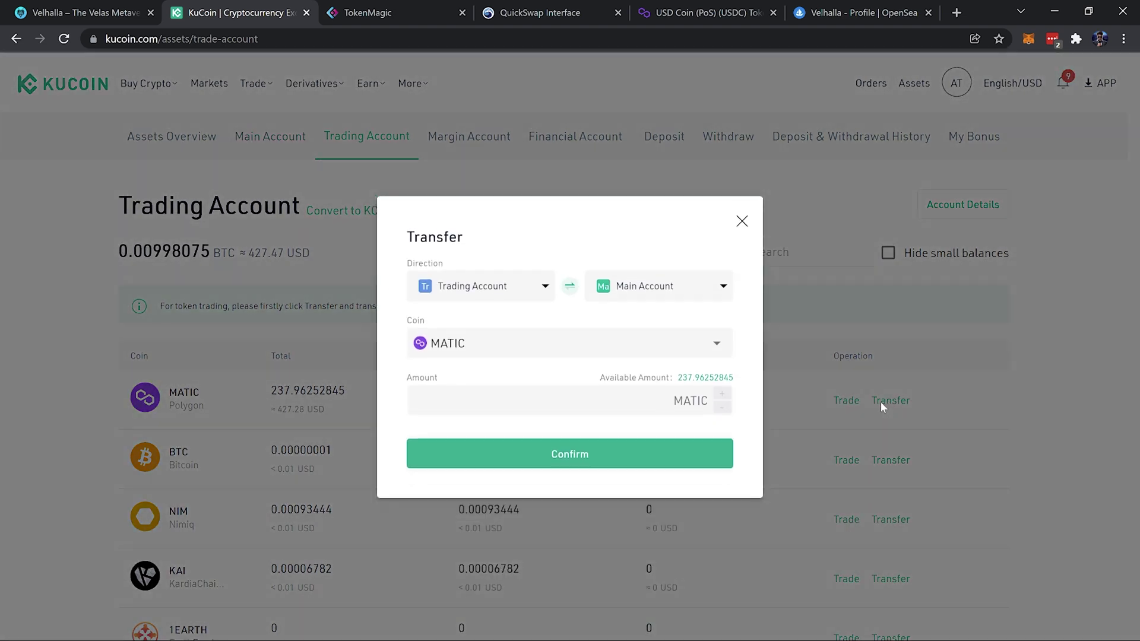
click(707, 380)
click(579, 454)
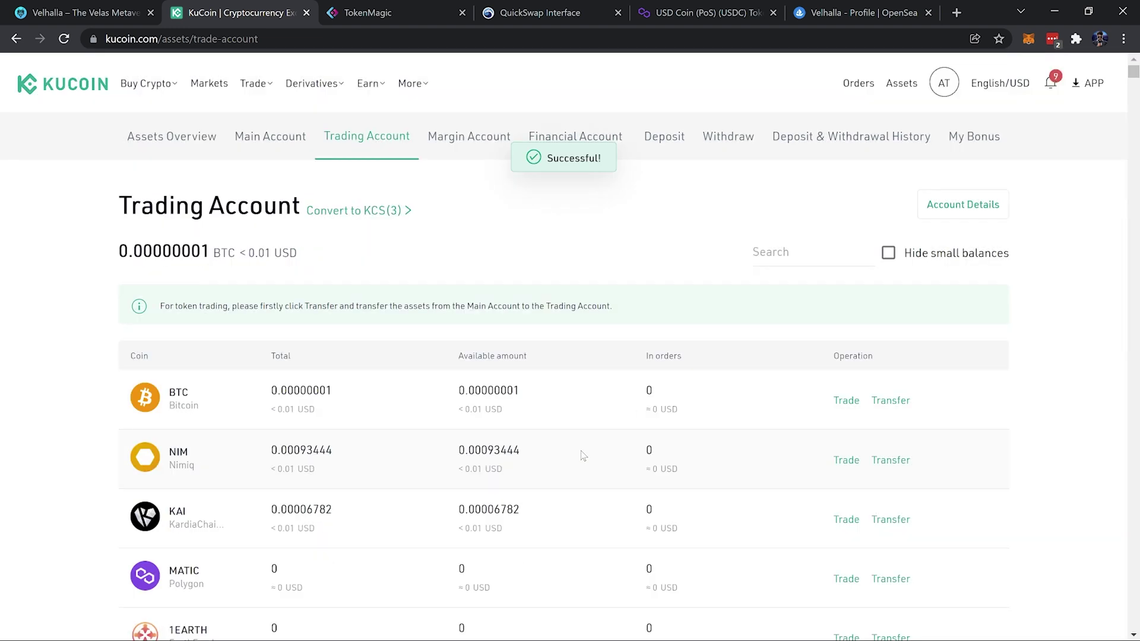
click(264, 129)
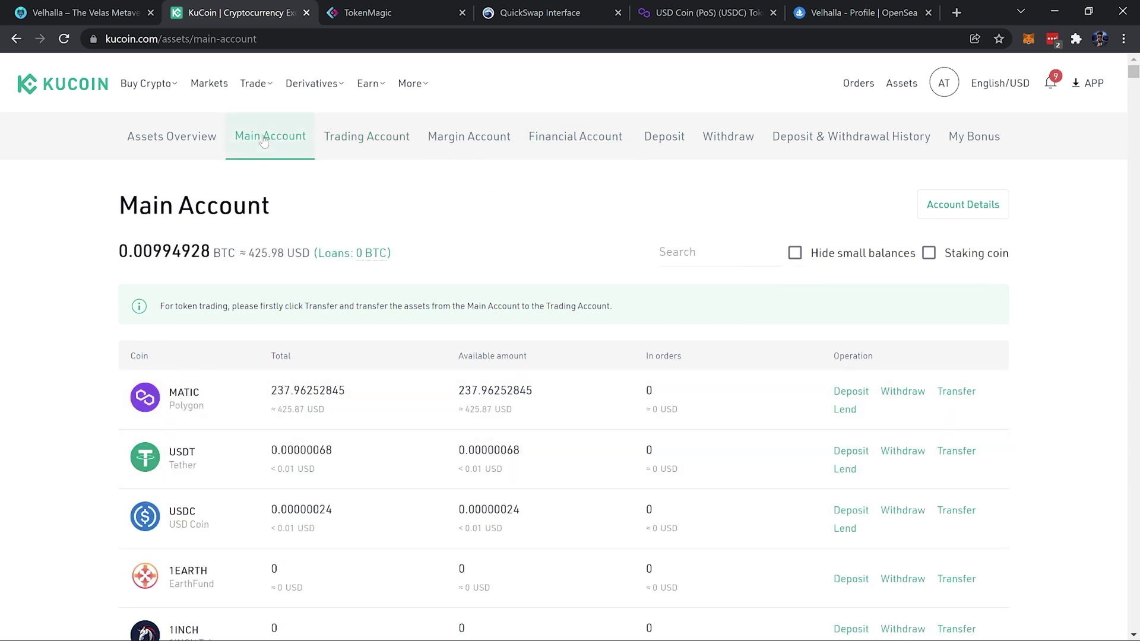
Open MetaMask's Add a network form, then go to TokenMagic's custom-network chains page
click(1027, 40)
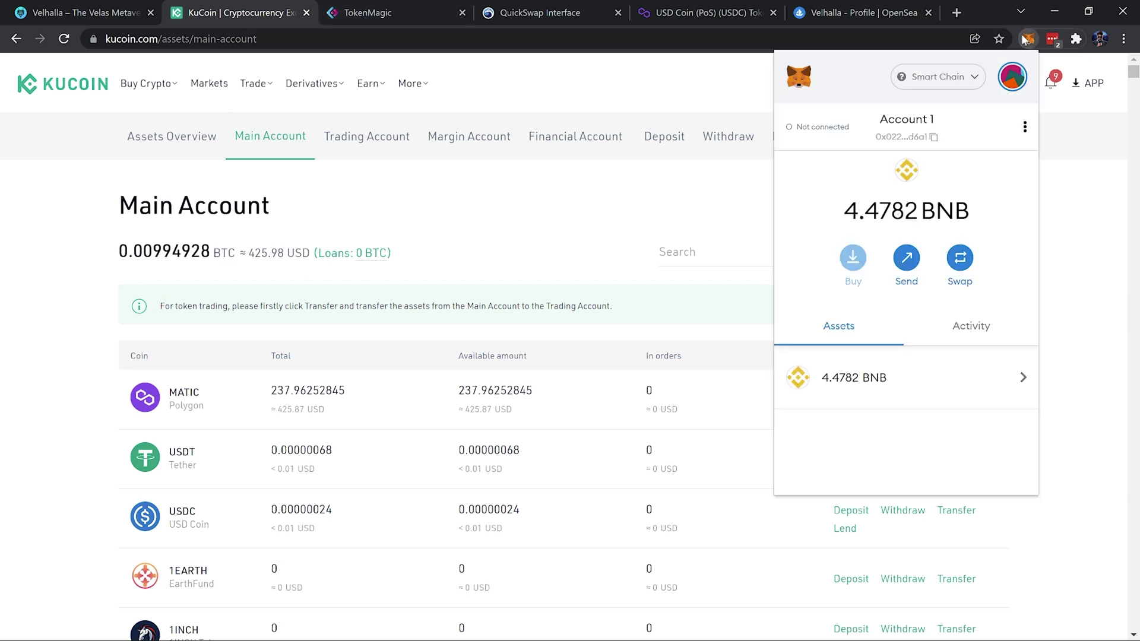
click(966, 84)
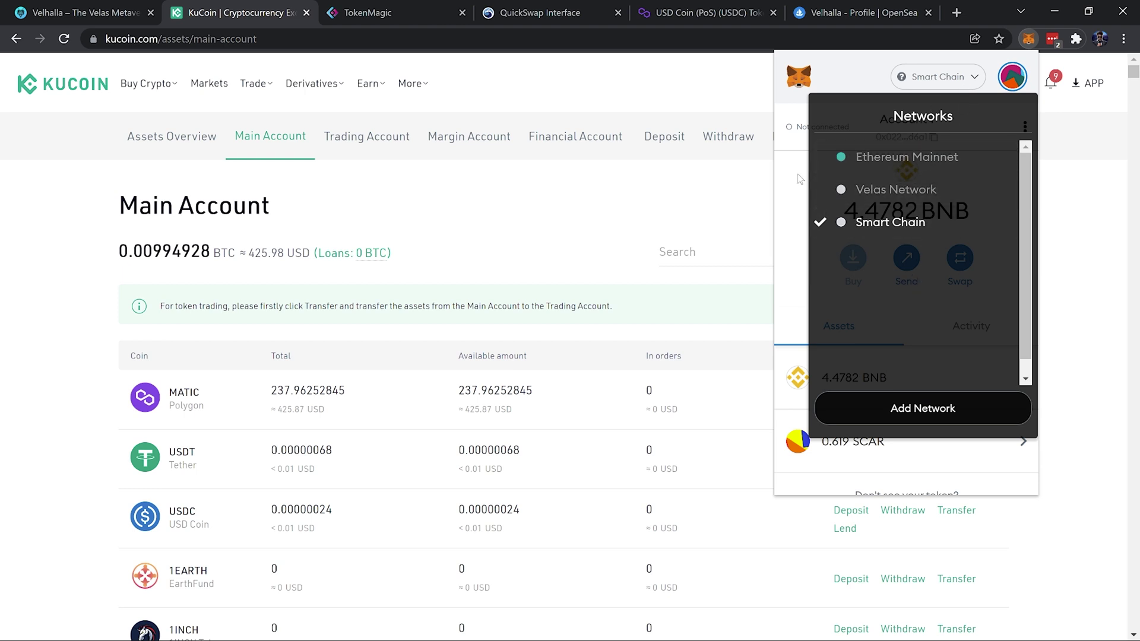
click(944, 88)
click(963, 86)
click(902, 408)
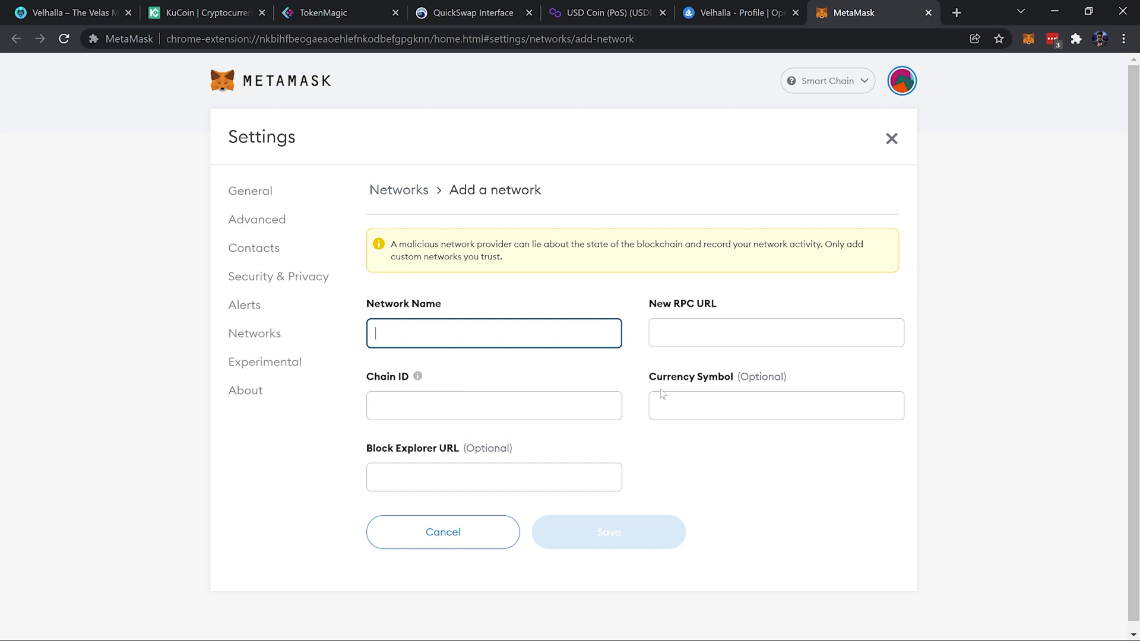
click(350, 10)
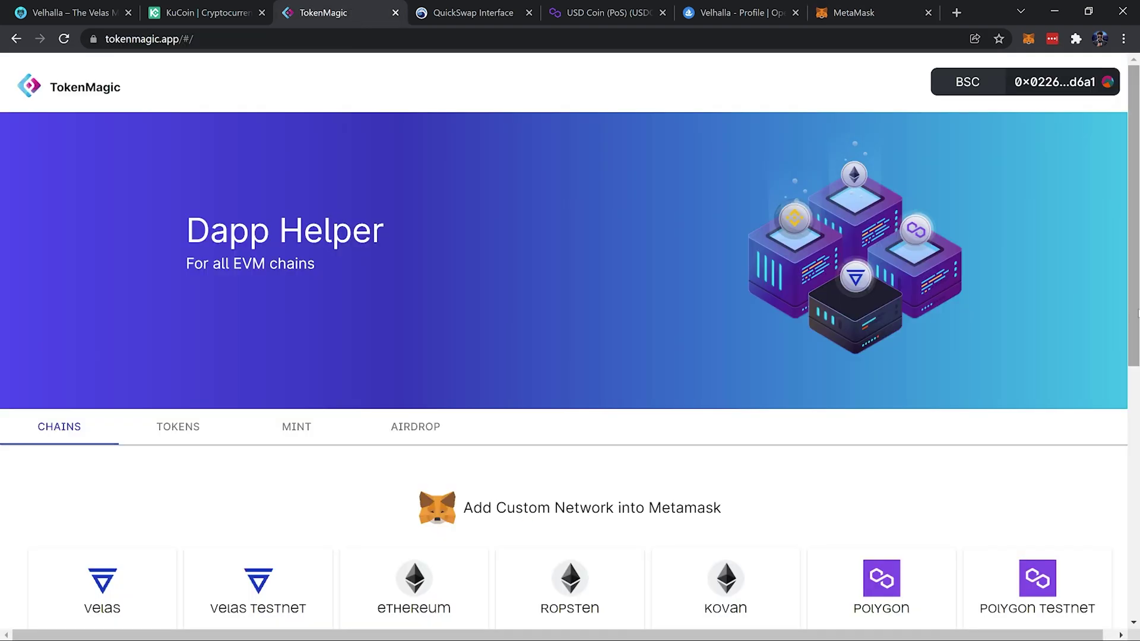
Add the Polygon network via TokenMagic and switch MetaMask to Polygon Mainnet
scroll(808, 481, down, 3)
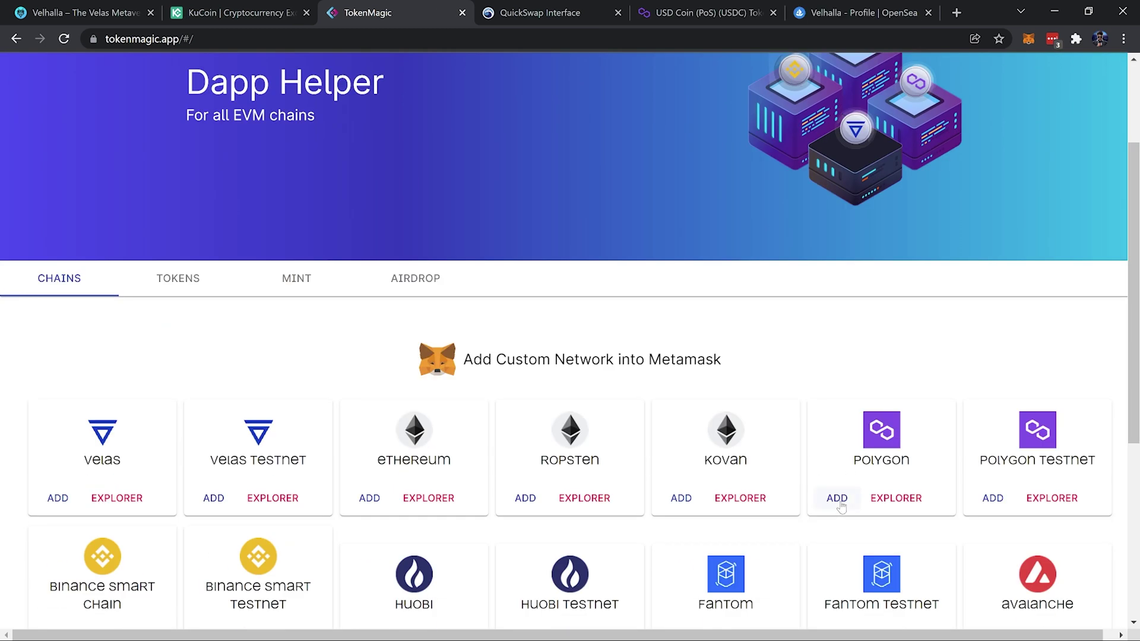
click(838, 499)
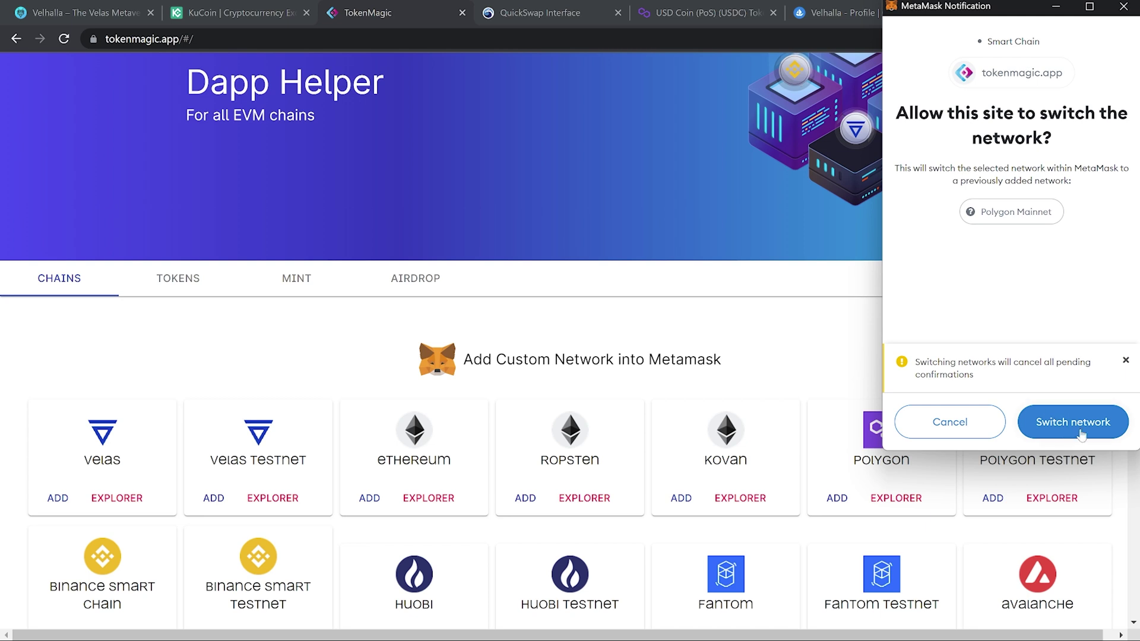
click(1081, 423)
scroll(1136, 266, up, 3)
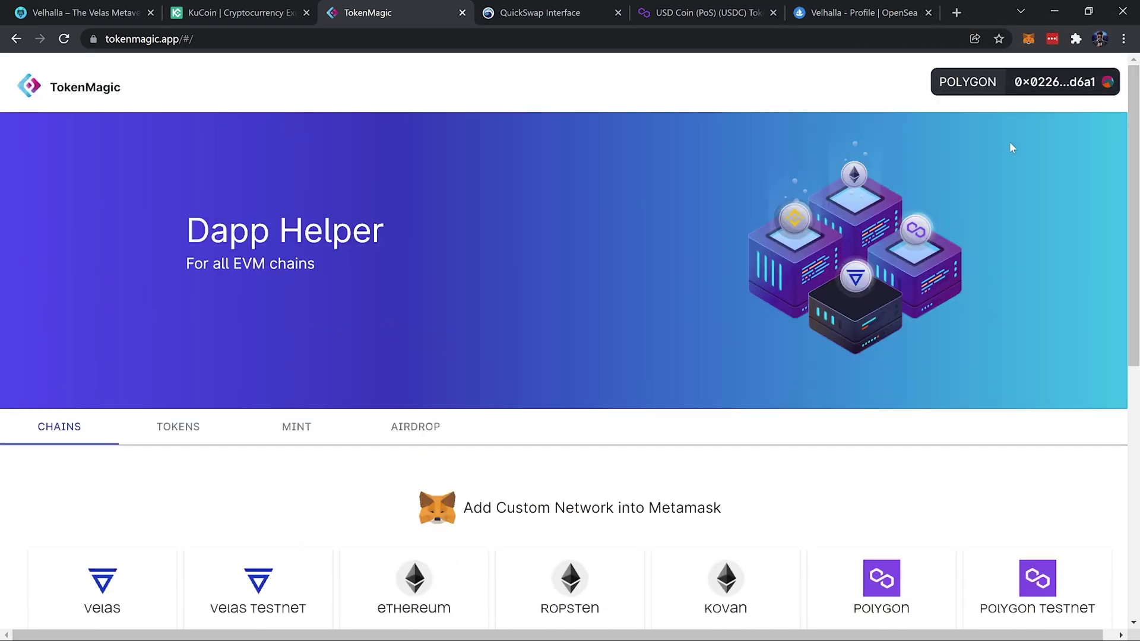
Copy the MetaMask wallet address and return to KuCoin's Main Account page
click(1029, 40)
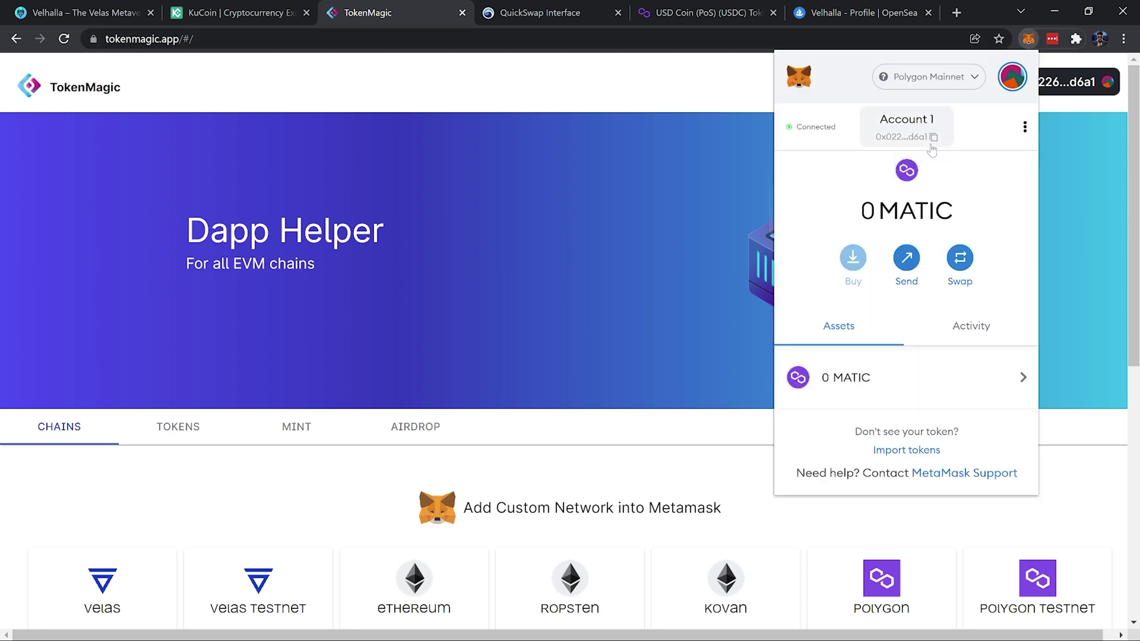
click(911, 129)
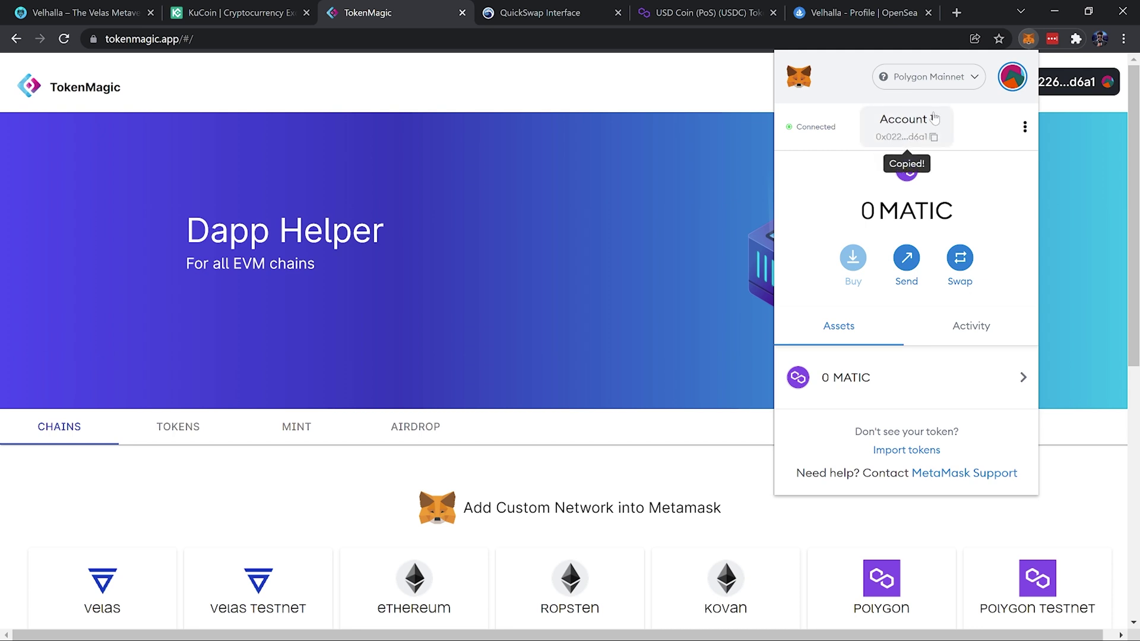
click(199, 13)
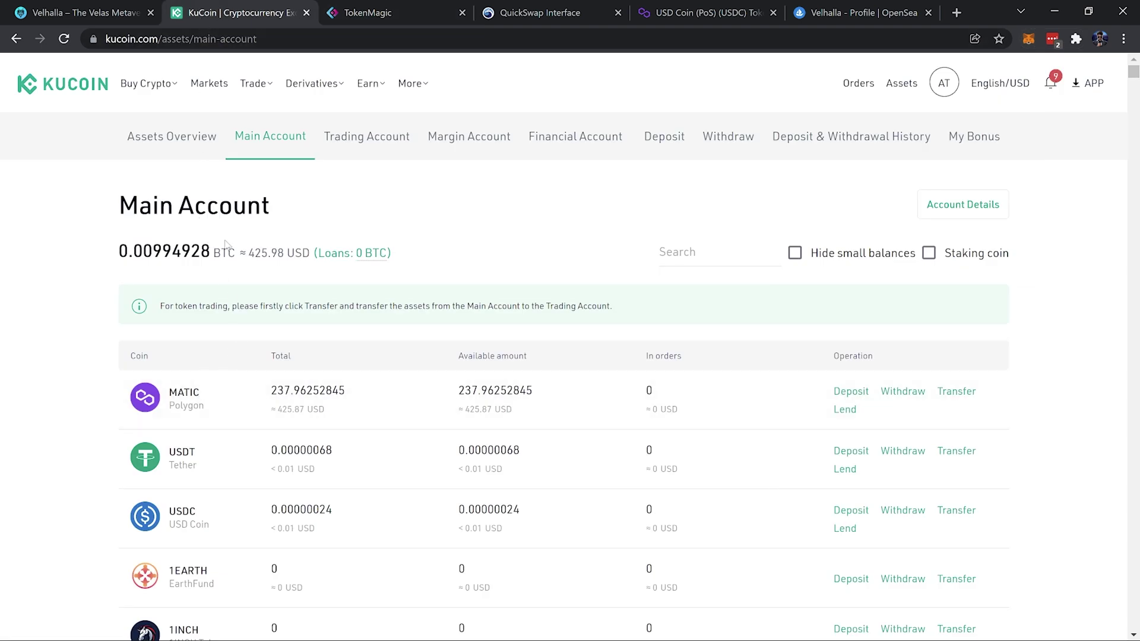
Fill the MATIC withdrawal with the wallet address, MATIC Polygon network and max 236.96252845 MATIC, then confirm
click(899, 394)
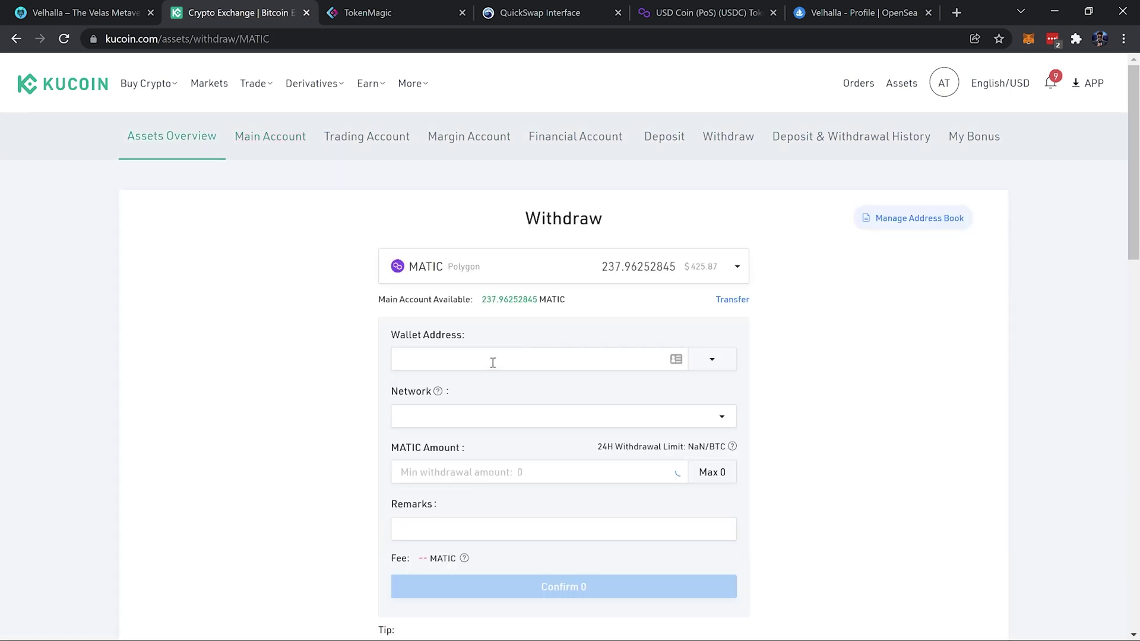
click(491, 360)
key(ctrl+v)
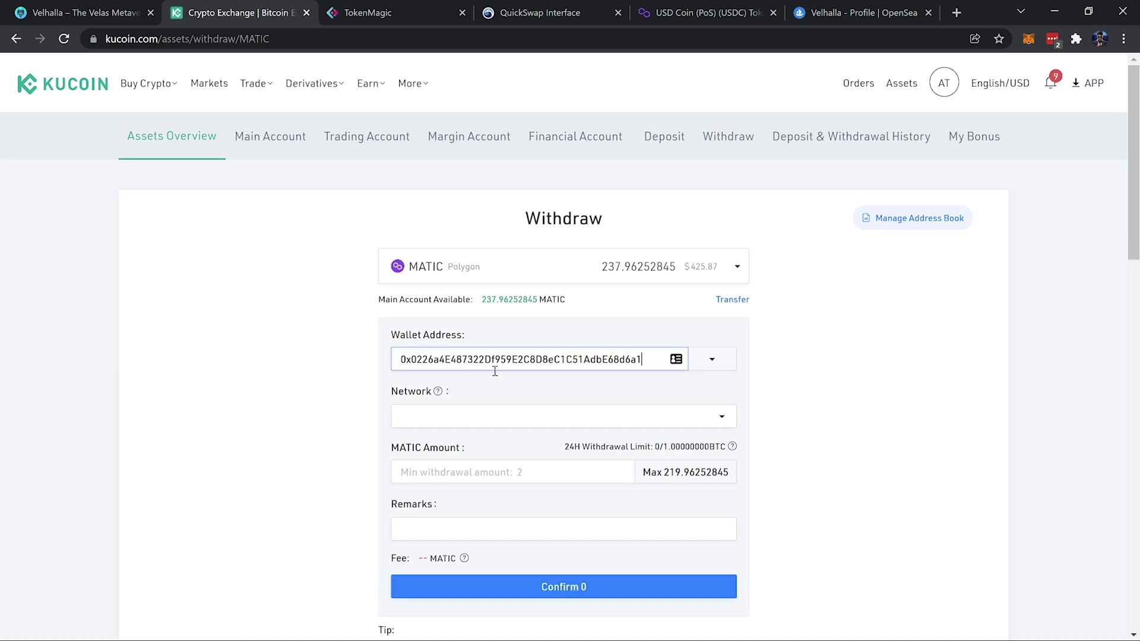
click(578, 418)
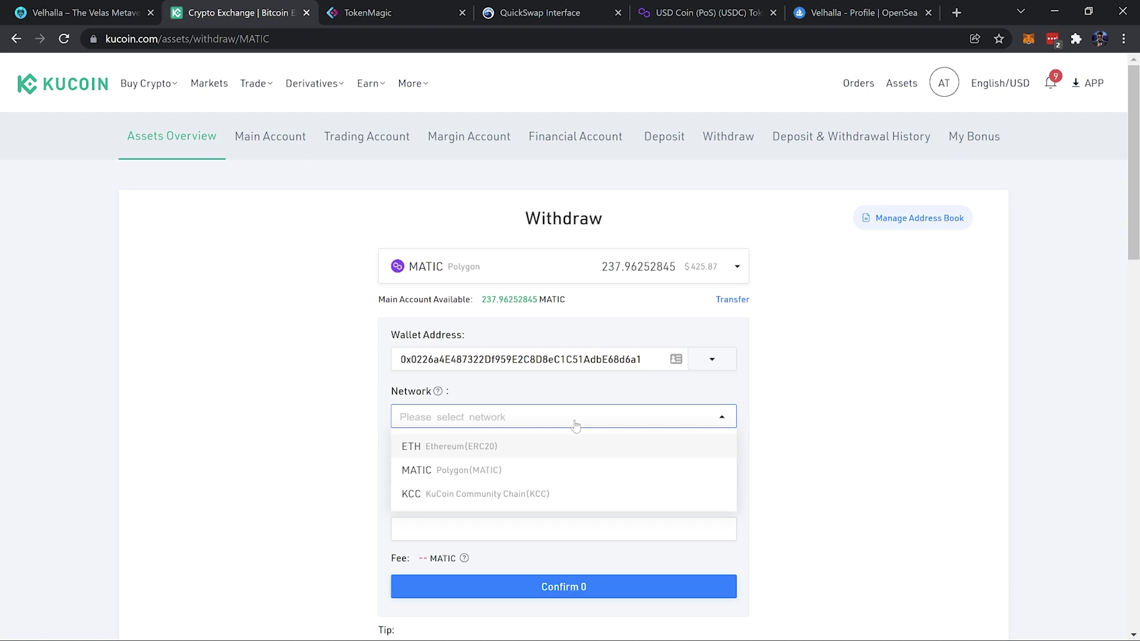
click(484, 475)
scroll(505, 440, down, 2)
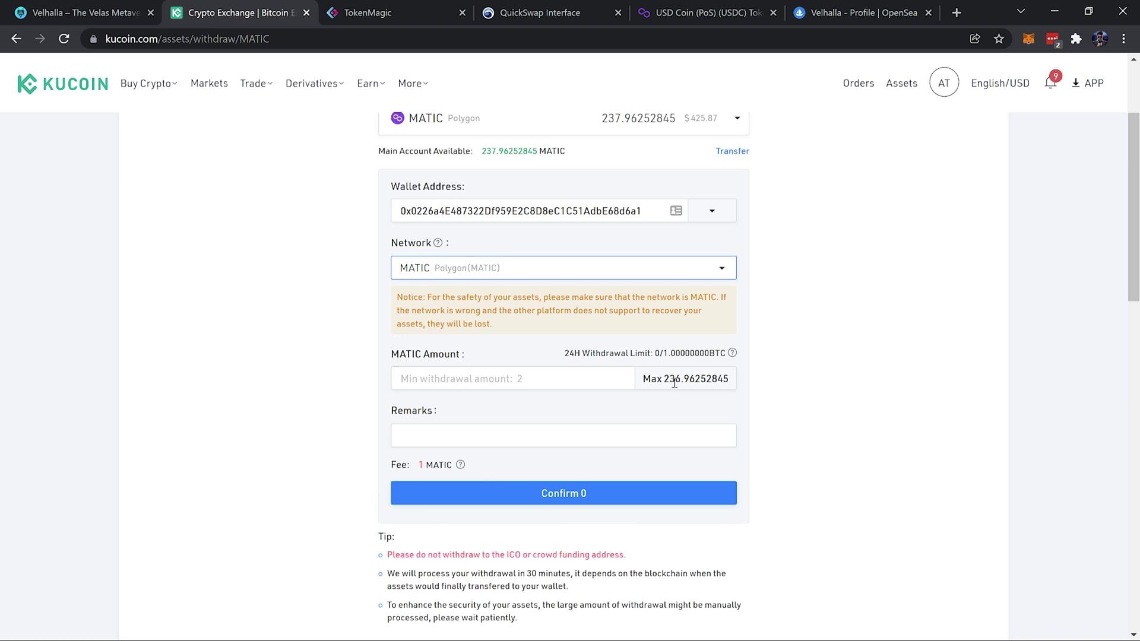
click(687, 381)
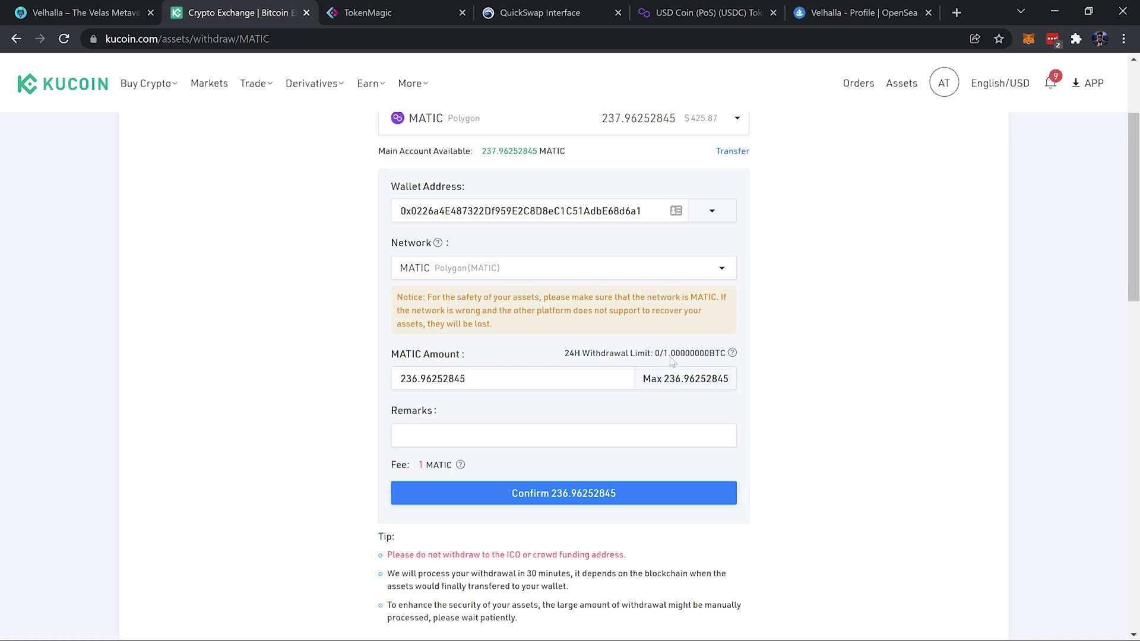
click(573, 491)
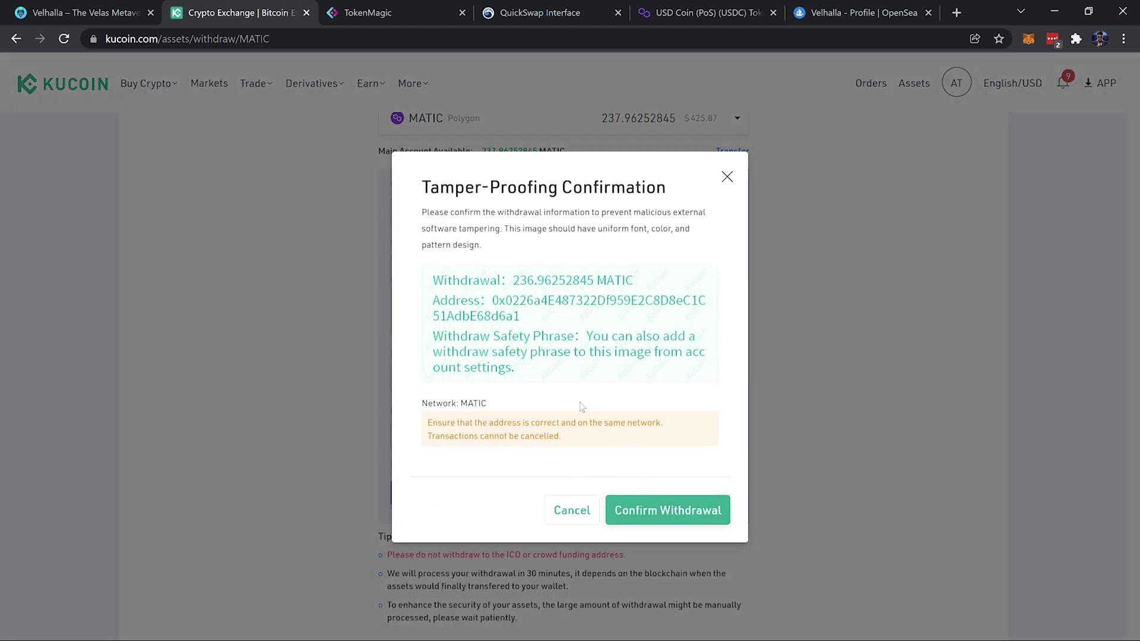
Confirm the withdrawal and submit it with the trading password, email code and 2-FA code
click(653, 513)
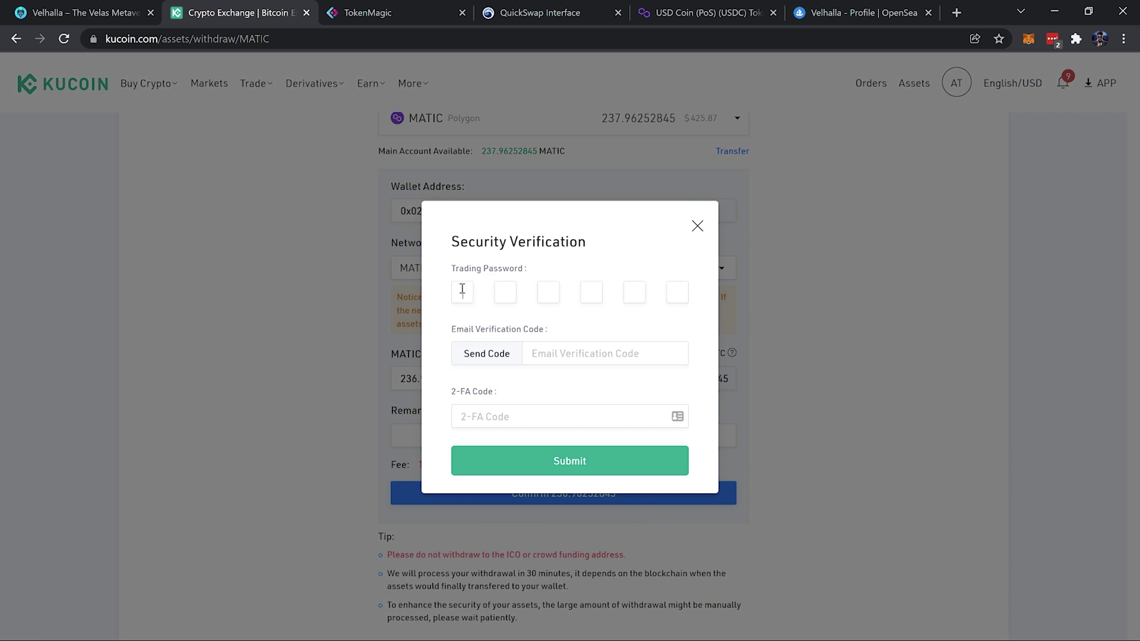
click(462, 291)
text(**)
key(BackSpace)
key(BackSpace)
text(******)
click(532, 420)
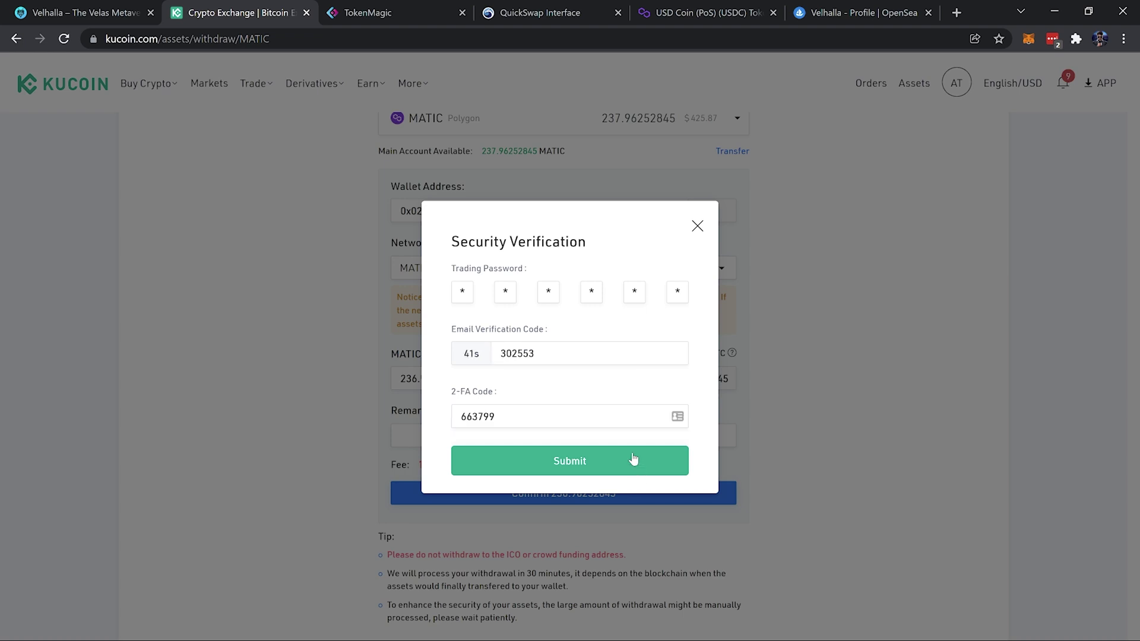
click(632, 454)
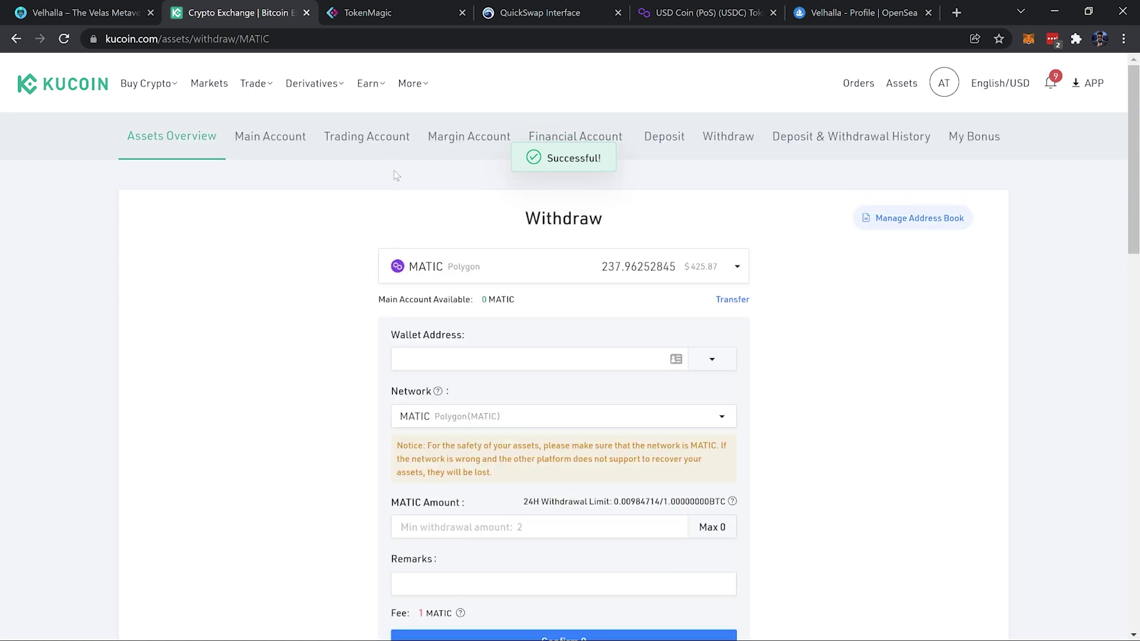
Check that MetaMask received 236.9625 MATIC, then go to QuickSwap's swap page
click(1029, 39)
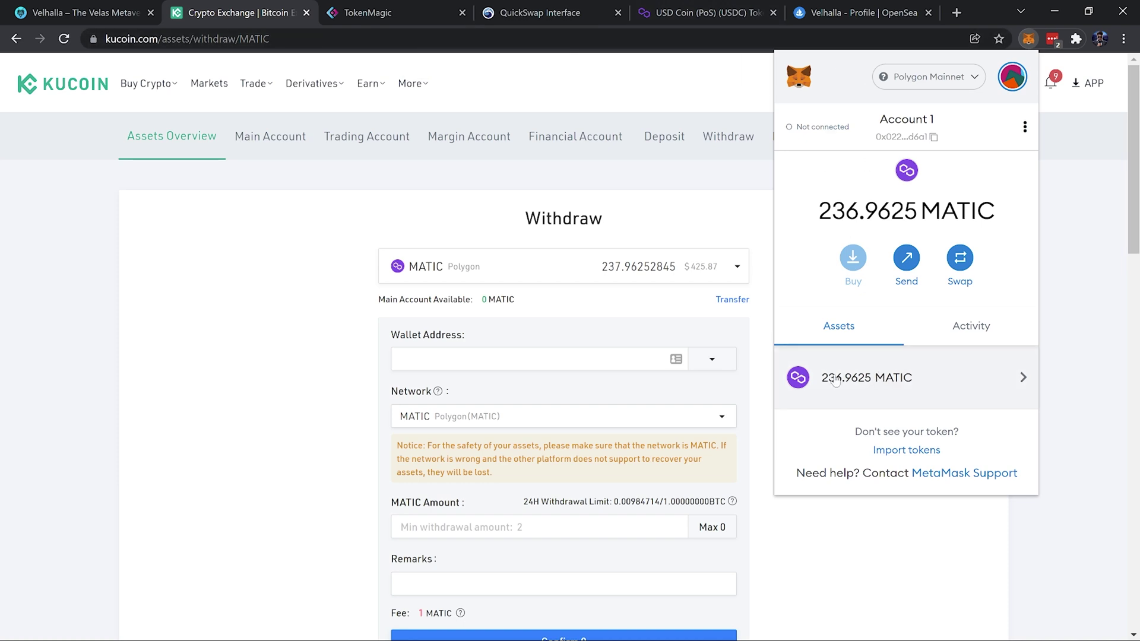
click(537, 13)
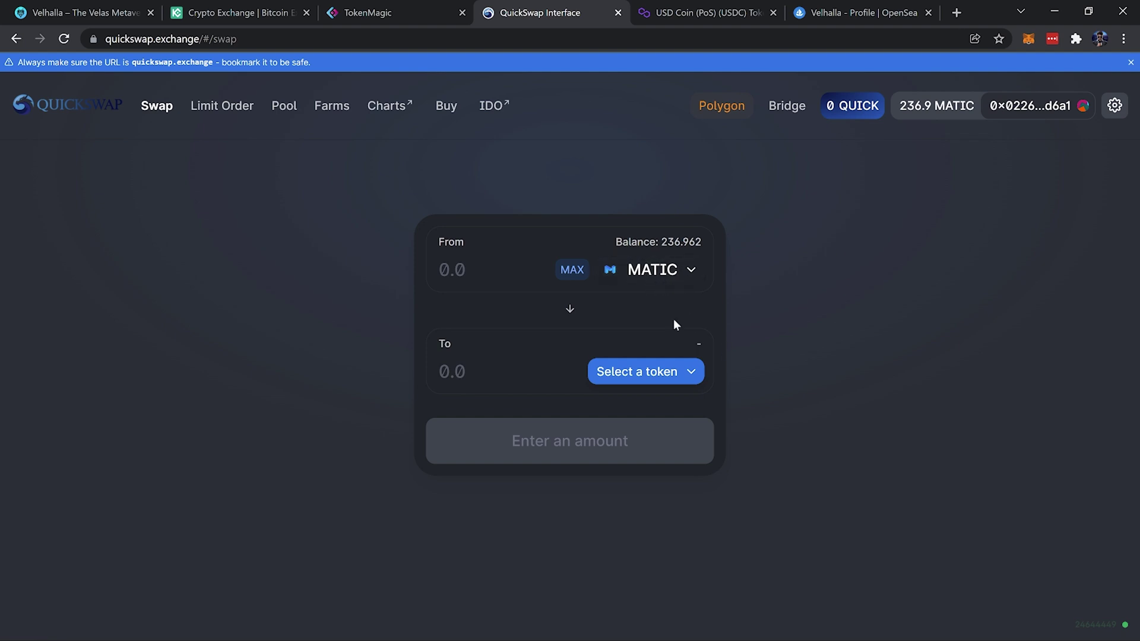
Search 'eth' and choose ETH as the token to receive
click(648, 375)
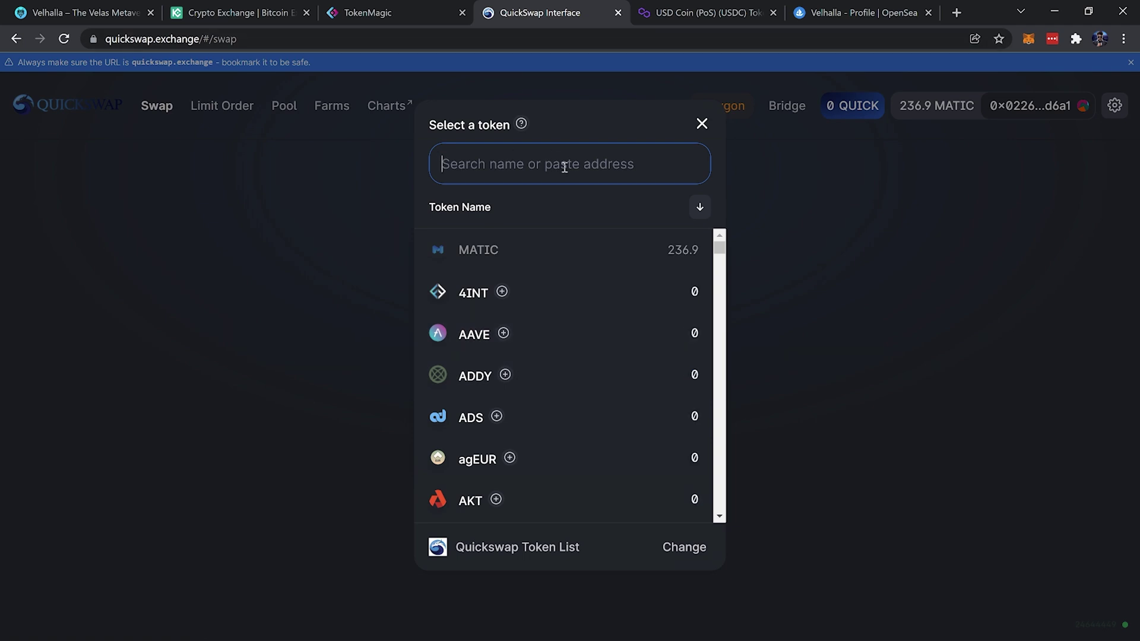
text(eth)
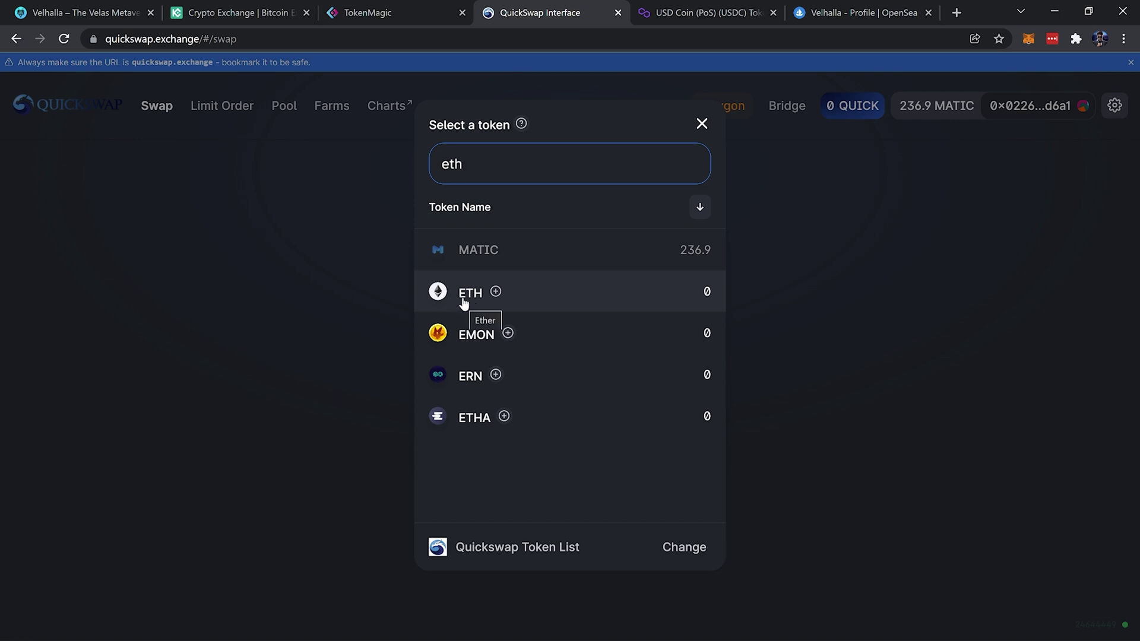
click(564, 293)
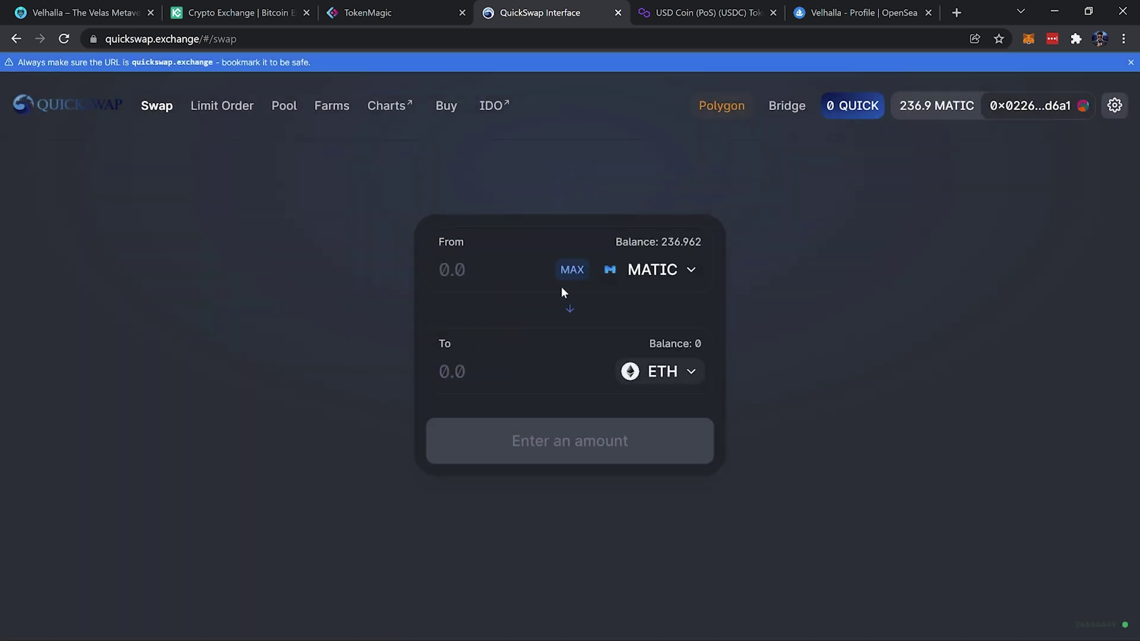
Swap 220 MATIC for about 0.127 ETH and confirm the swap
click(483, 275)
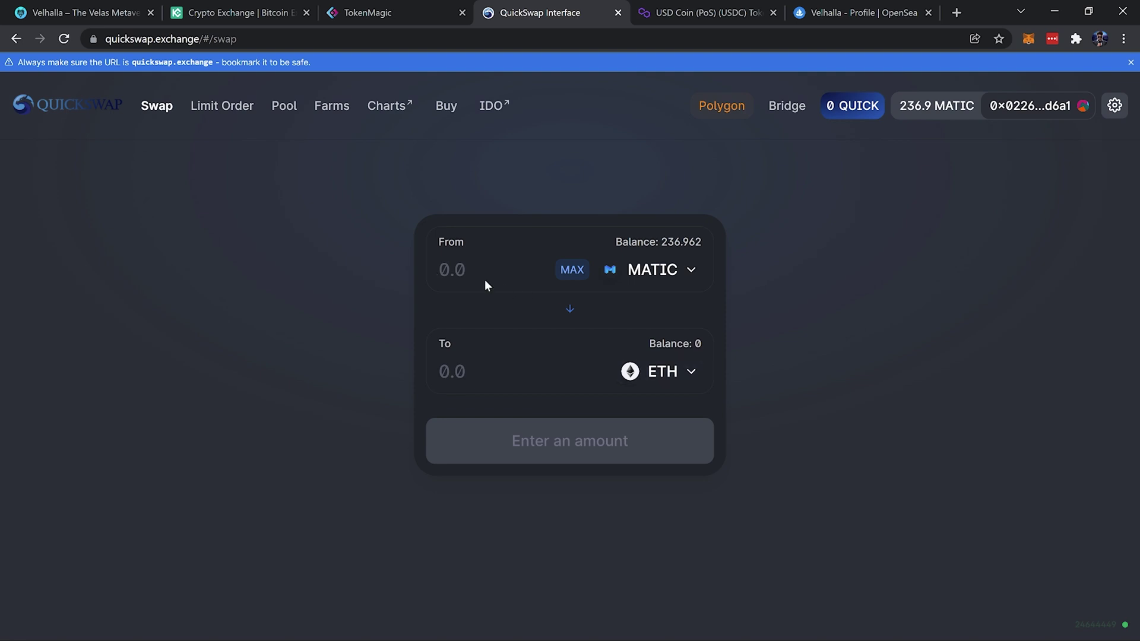
text(2)
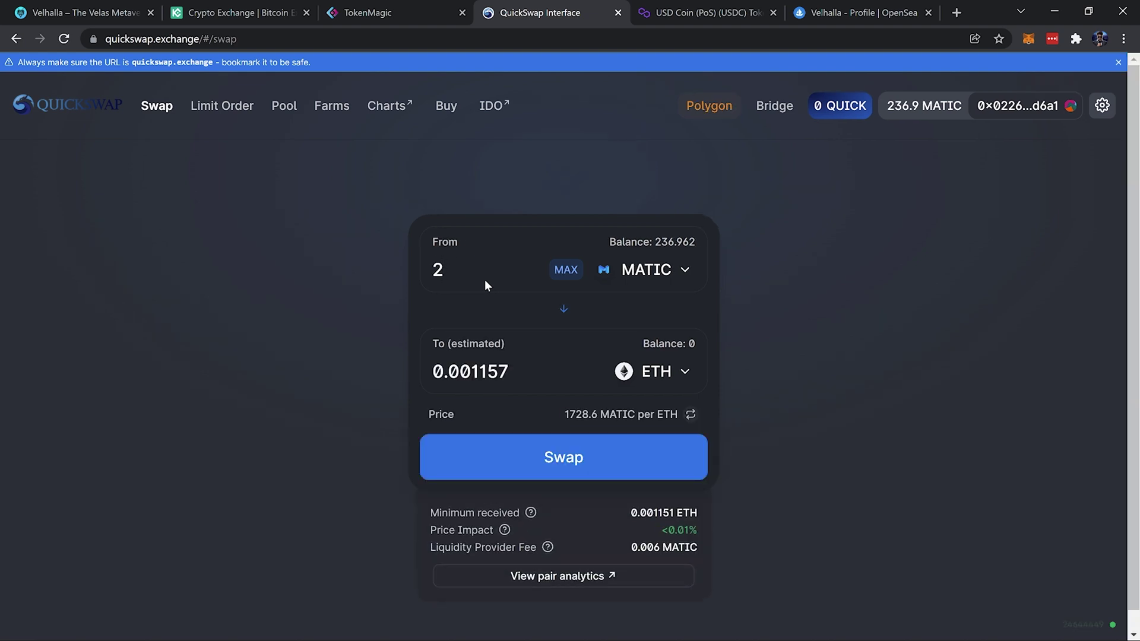
text(20)
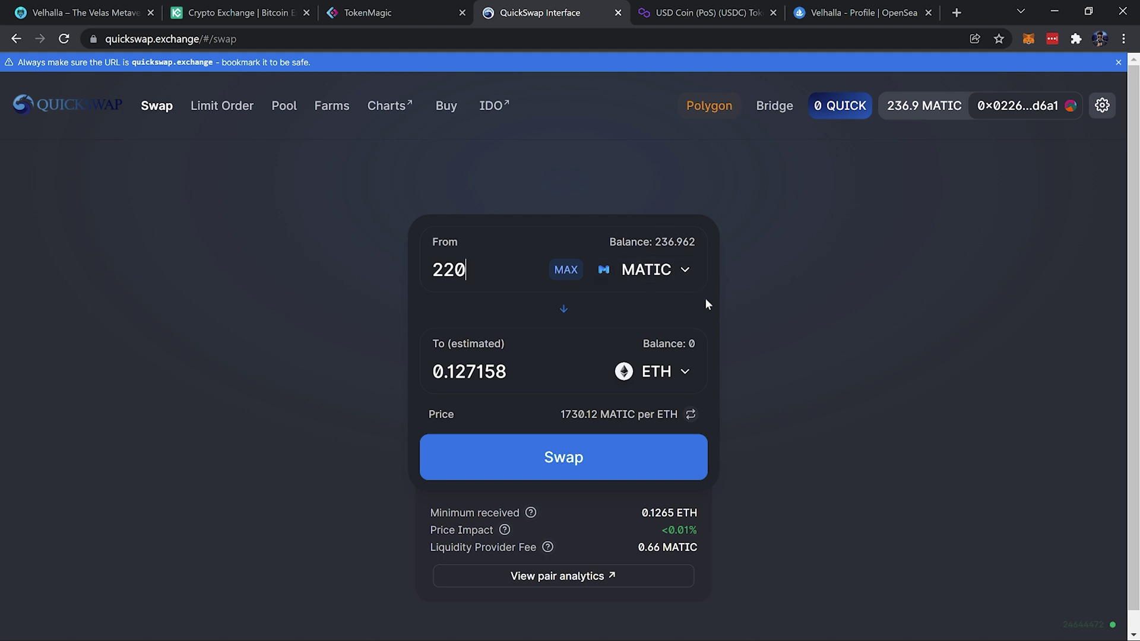
click(651, 466)
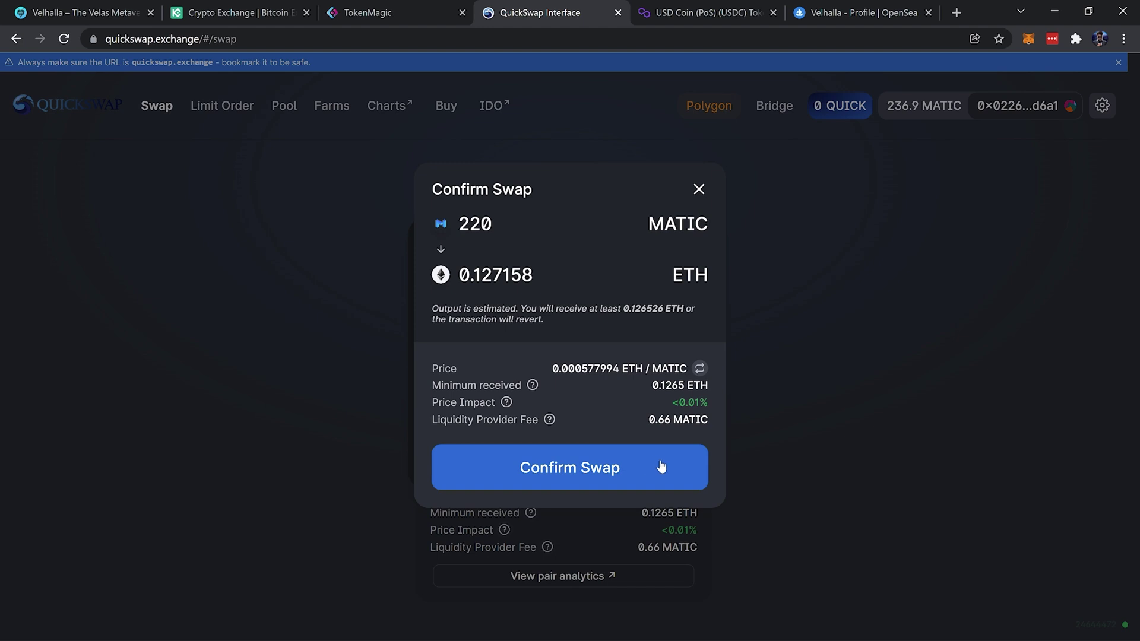
click(662, 468)
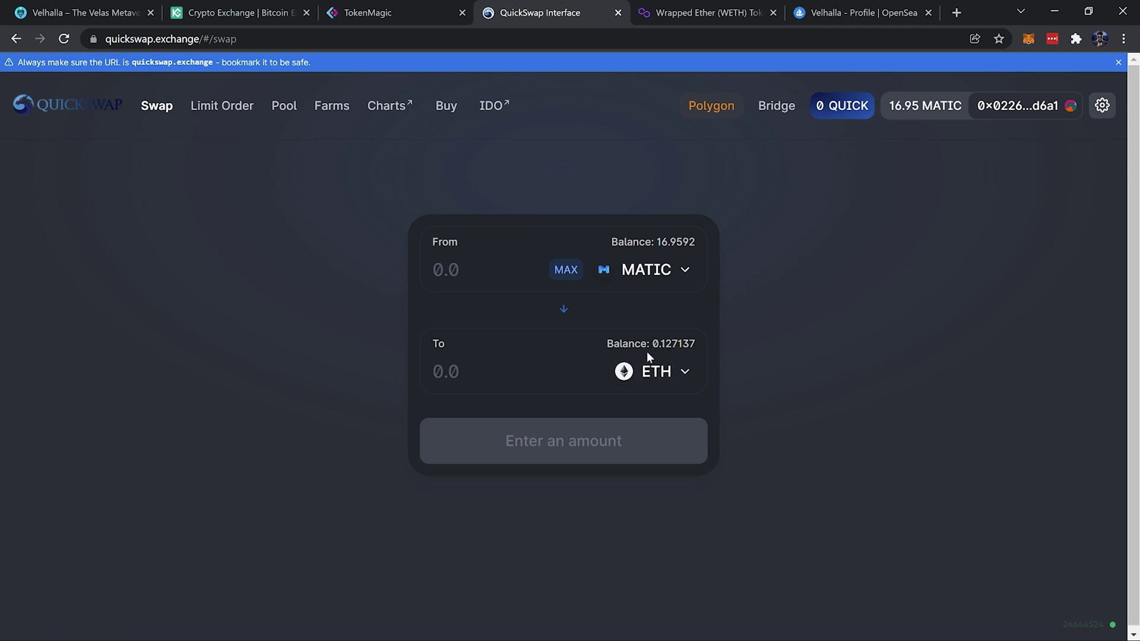
Copy the Wrapped Ether contract address from its token page
click(1030, 40)
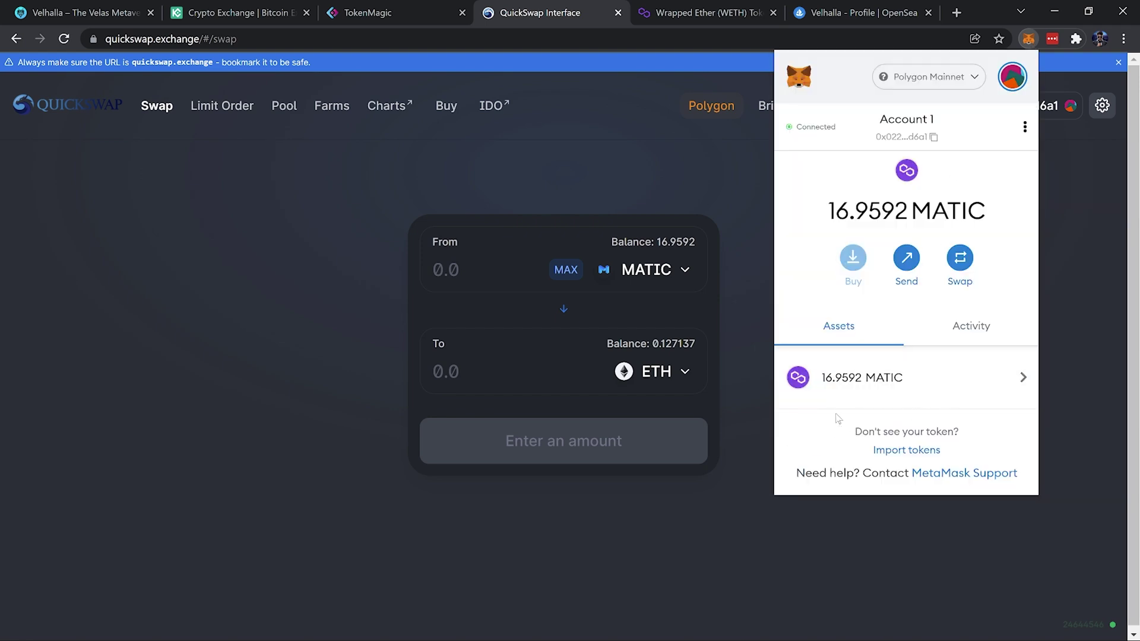
click(919, 452)
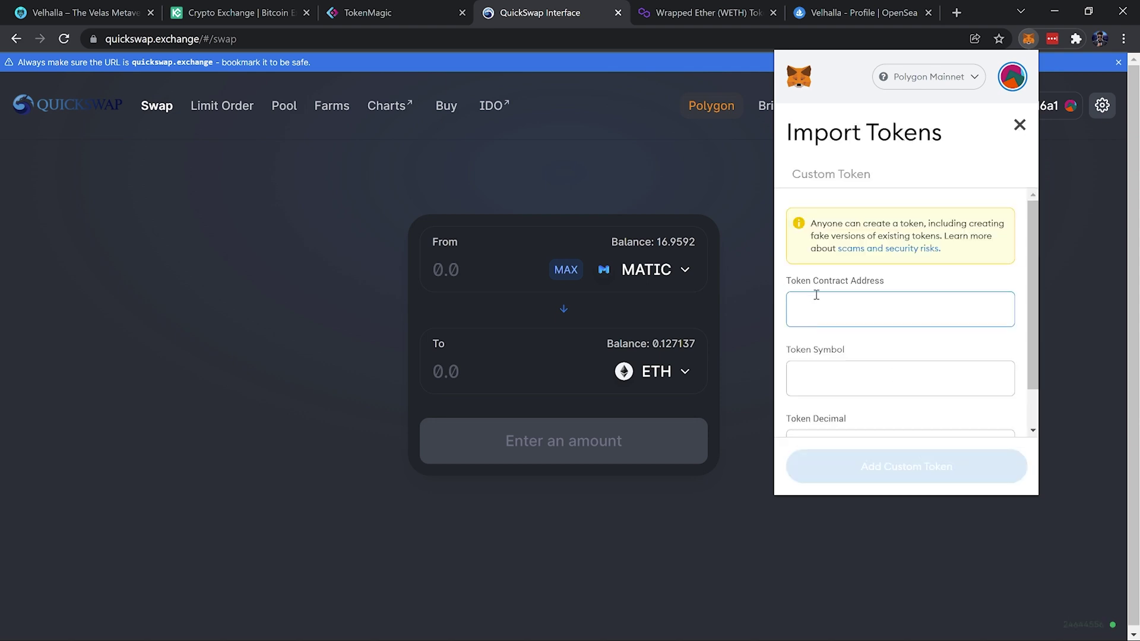
click(717, 20)
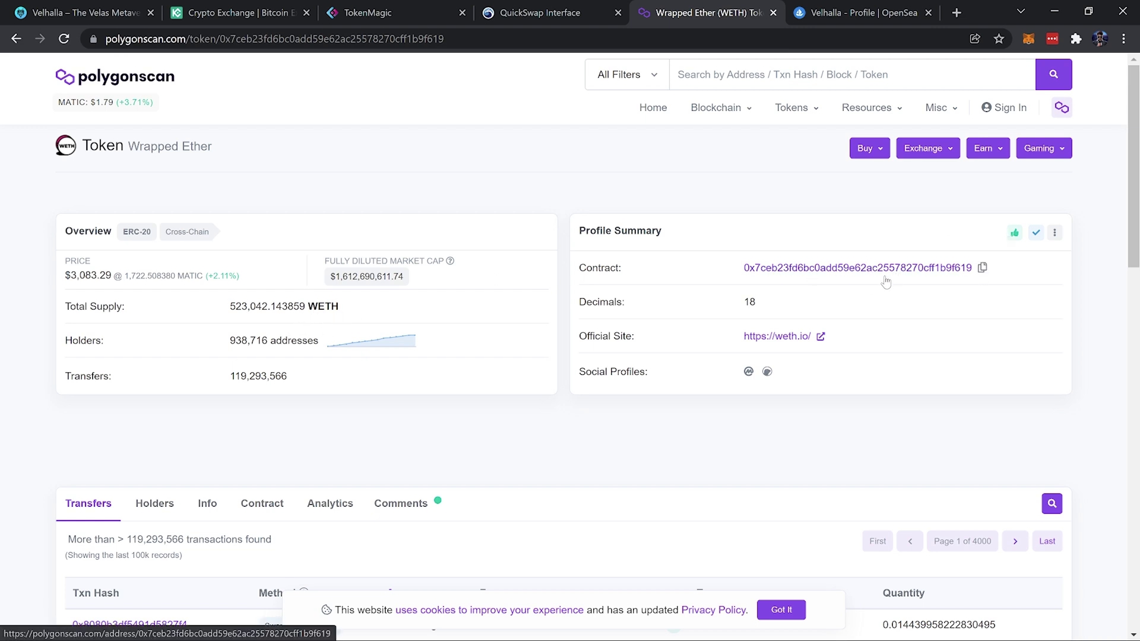
click(992, 268)
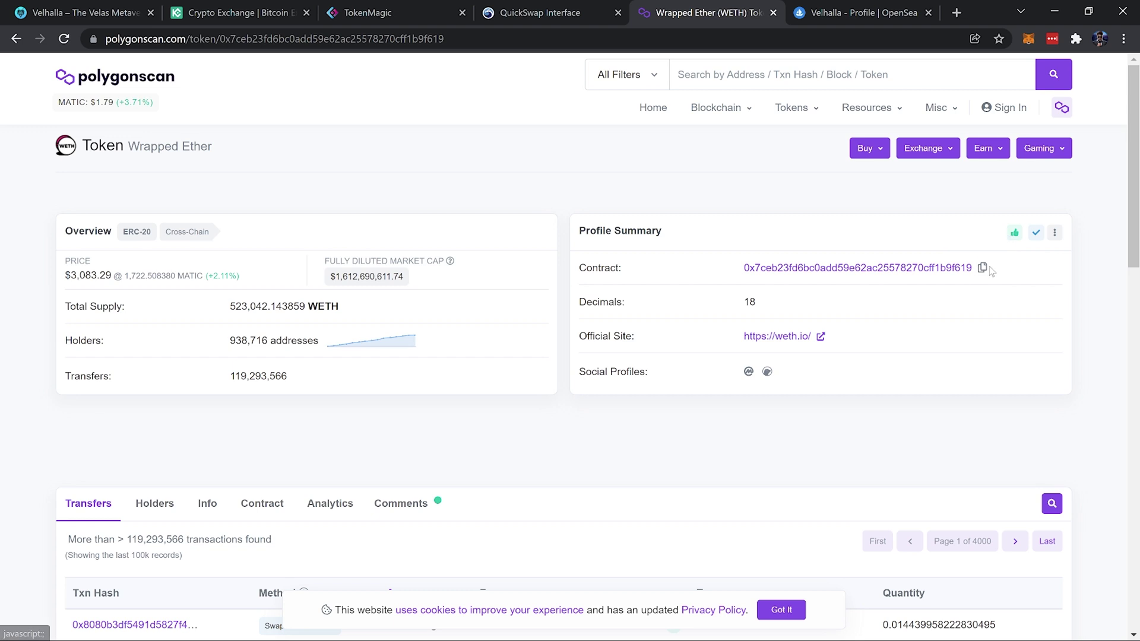
click(983, 269)
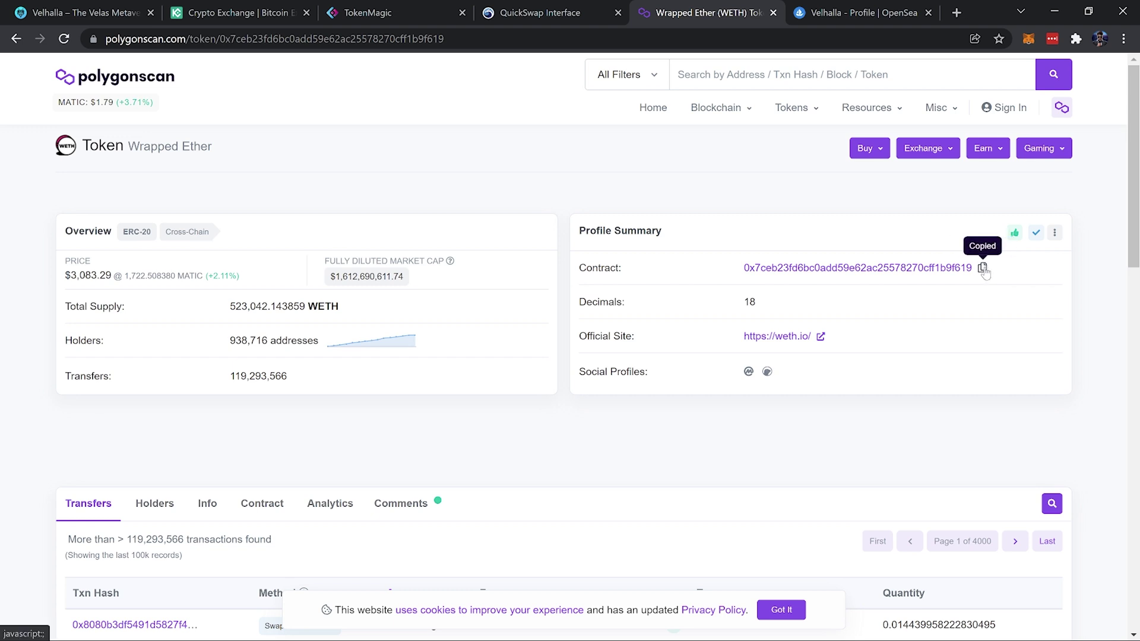
Import WETH into MetaMask with the pasted contract address, showing 0.127 WETH
click(1029, 39)
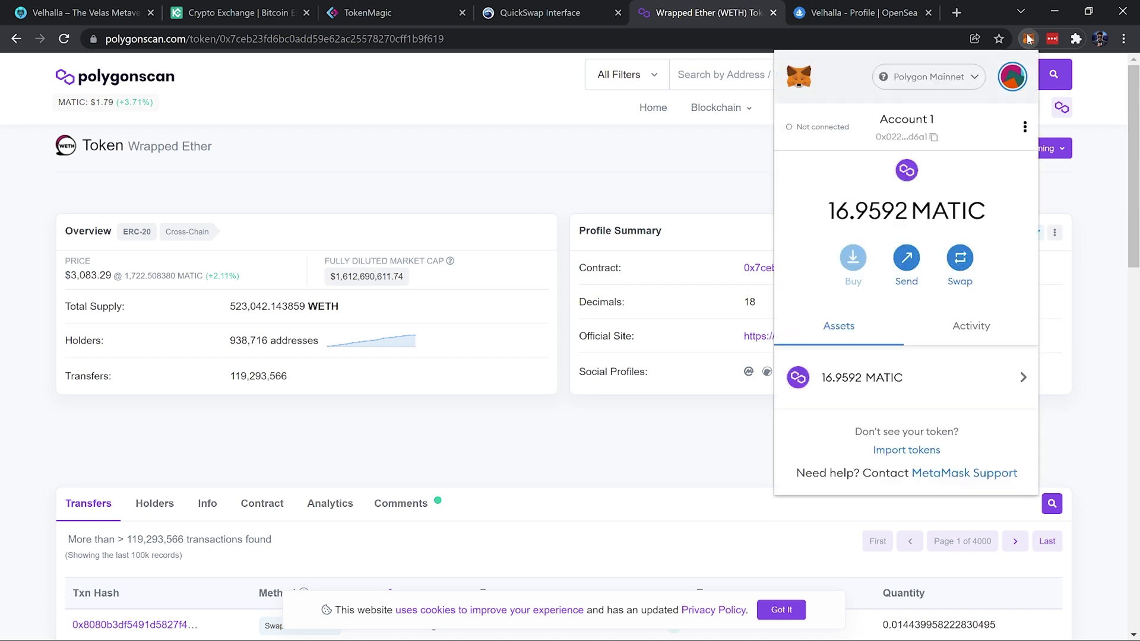
click(923, 451)
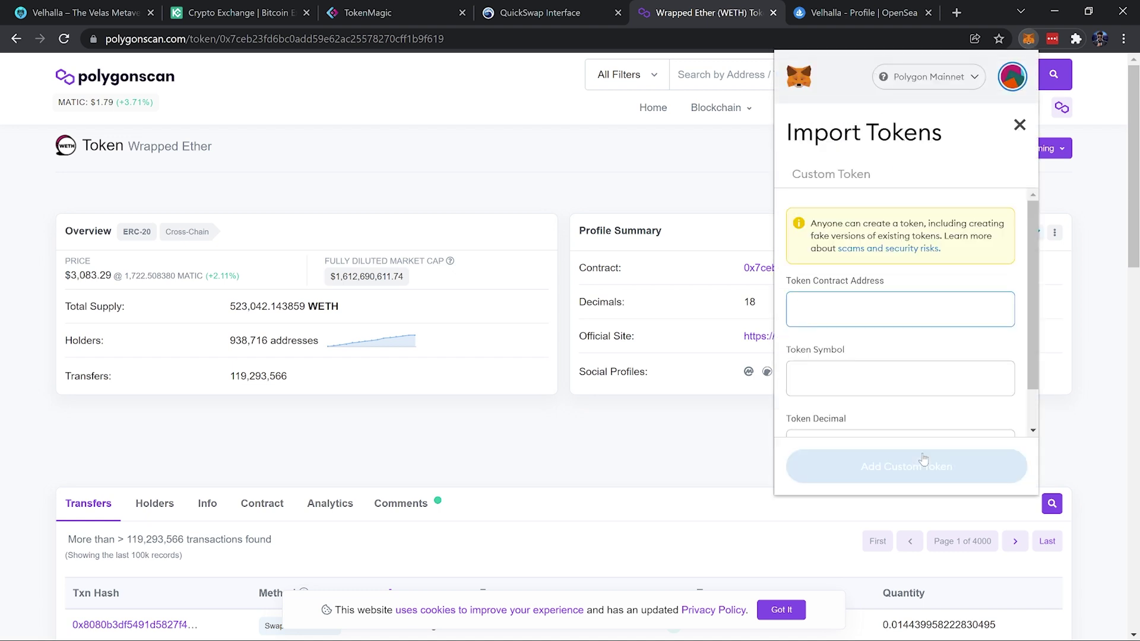
key(ctrl+v)
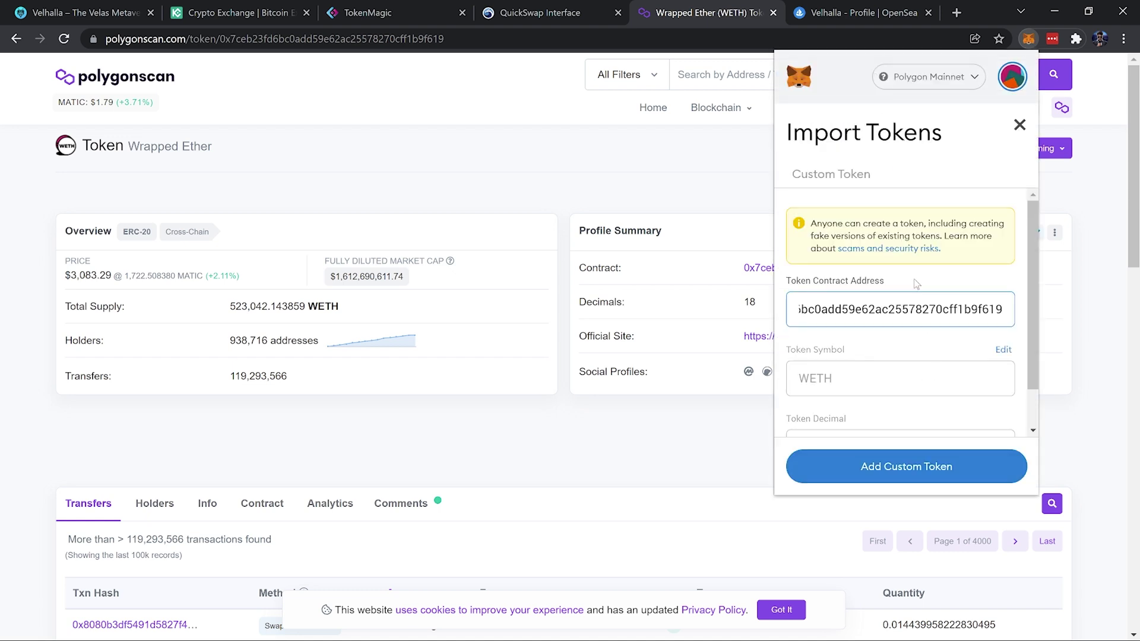
drag(1030, 267, 1031, 300)
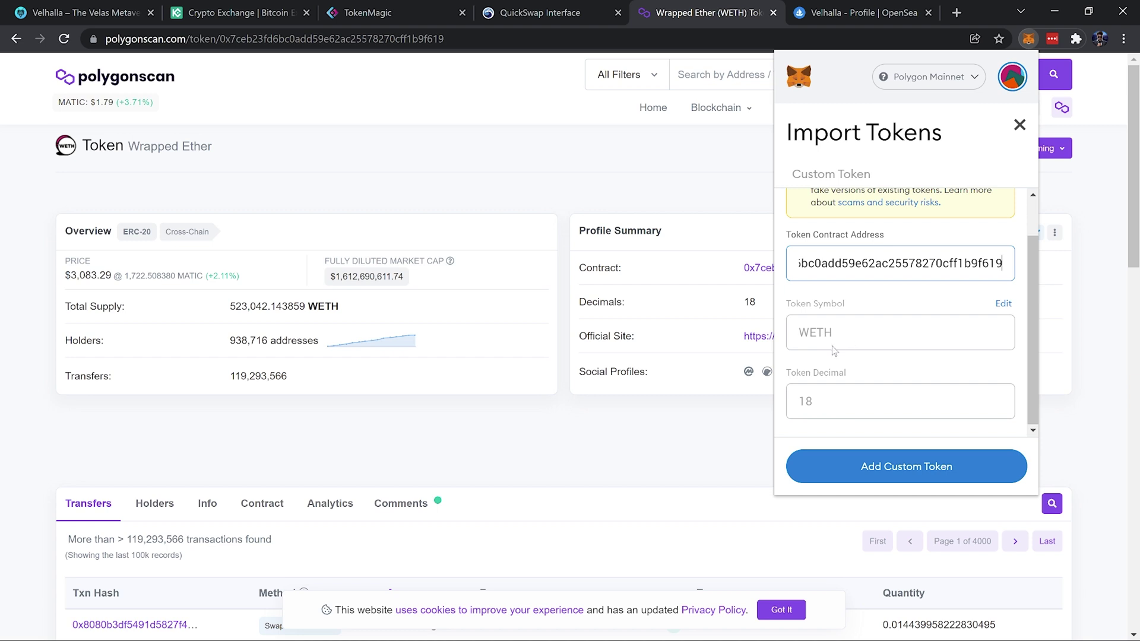
click(922, 469)
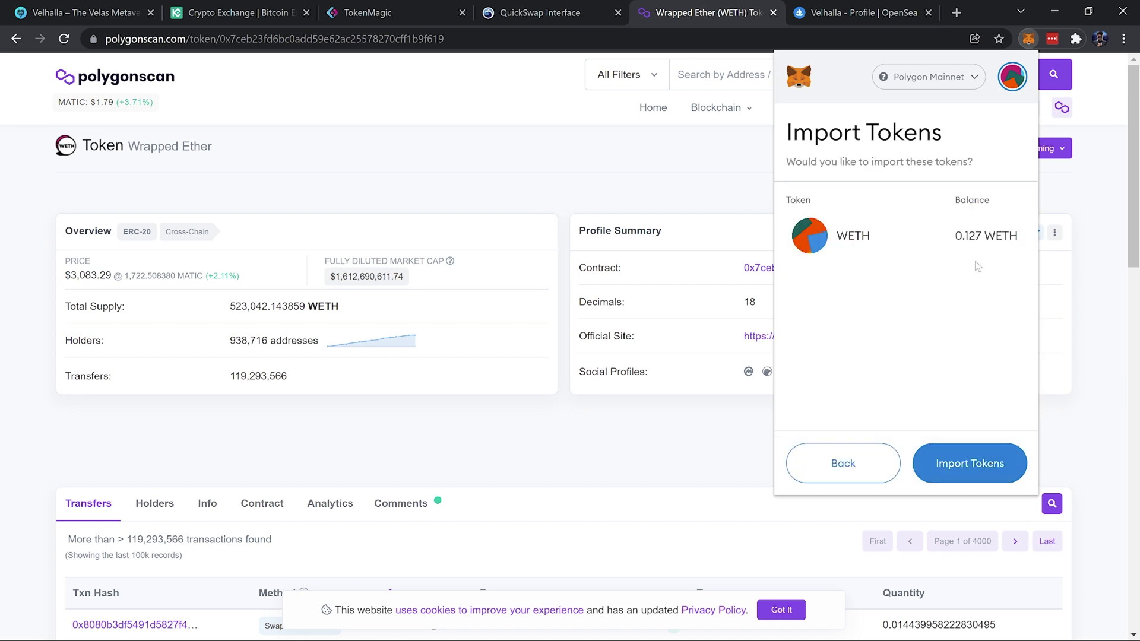
click(971, 462)
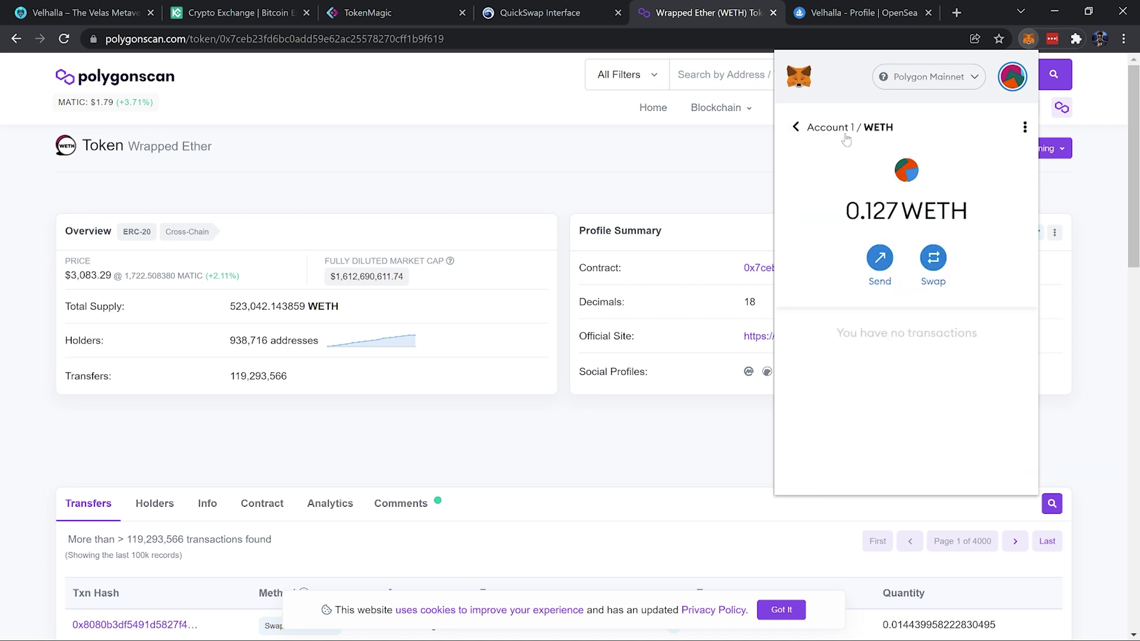
click(796, 127)
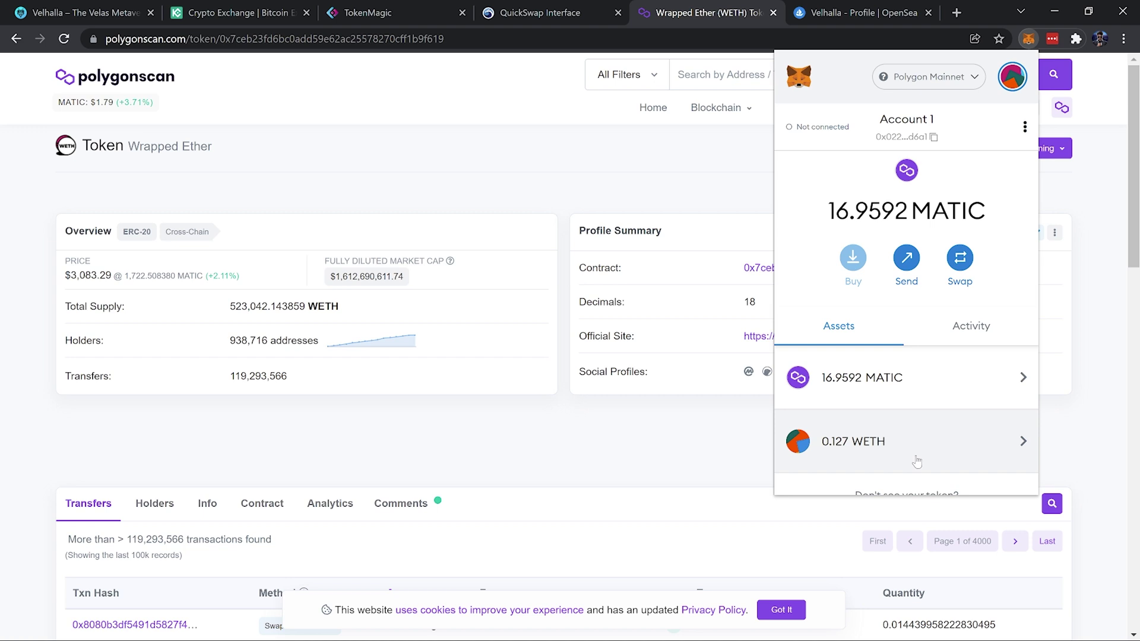
Reach Velhalla's OpenSea profile through the NFT section's 'OpenSea!' link and browse its five comic pages
click(882, 15)
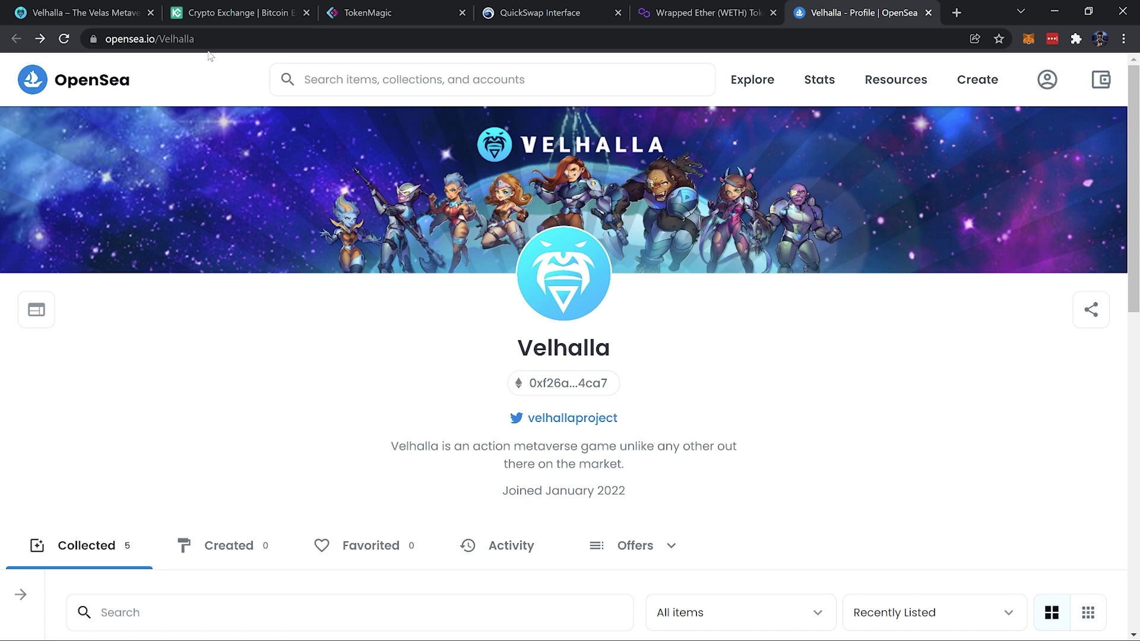
click(80, 13)
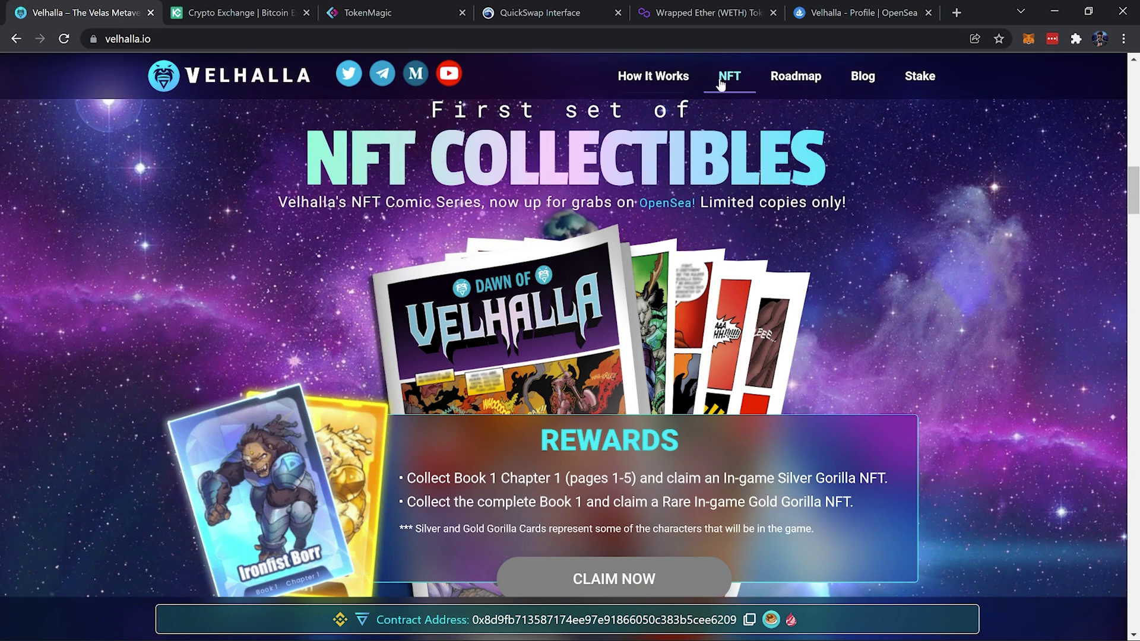
click(728, 81)
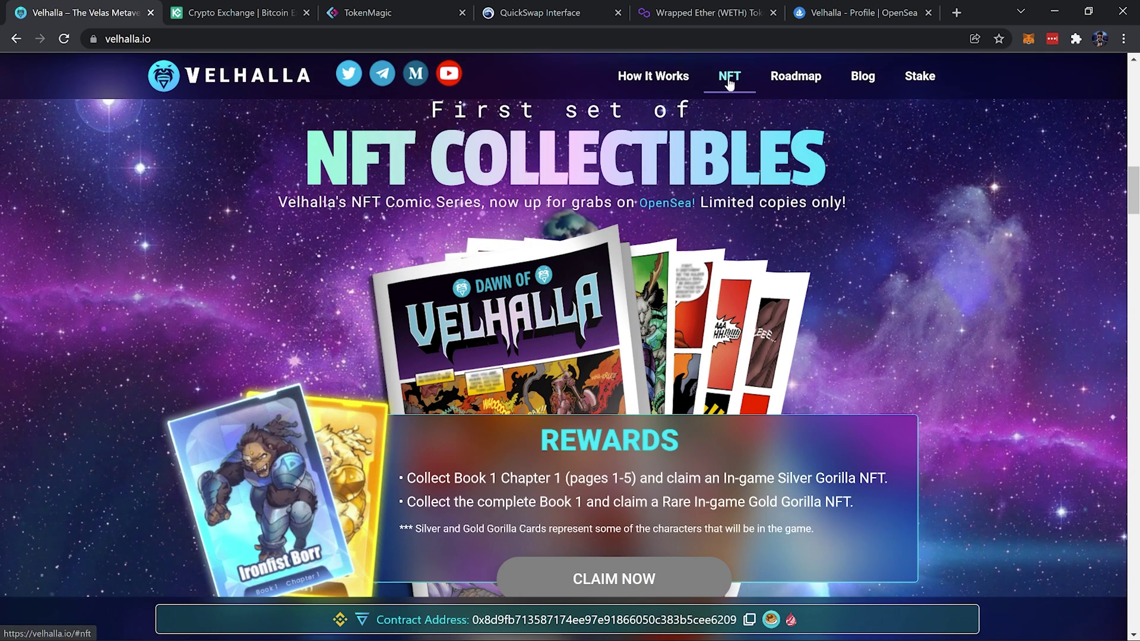
click(668, 209)
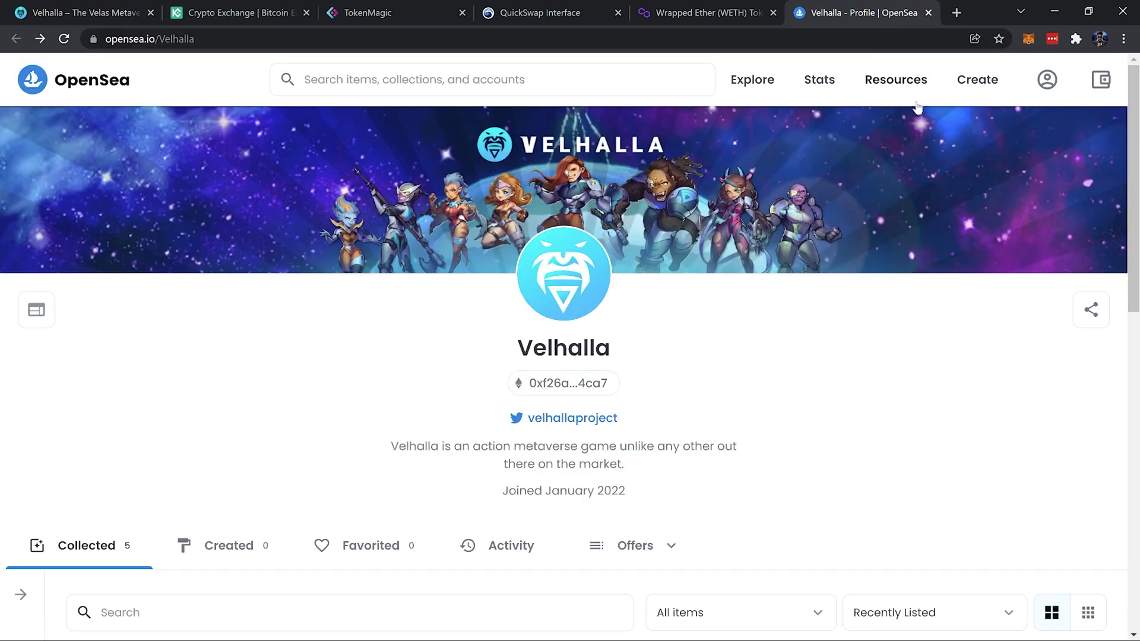
drag(1132, 204, 1123, 473)
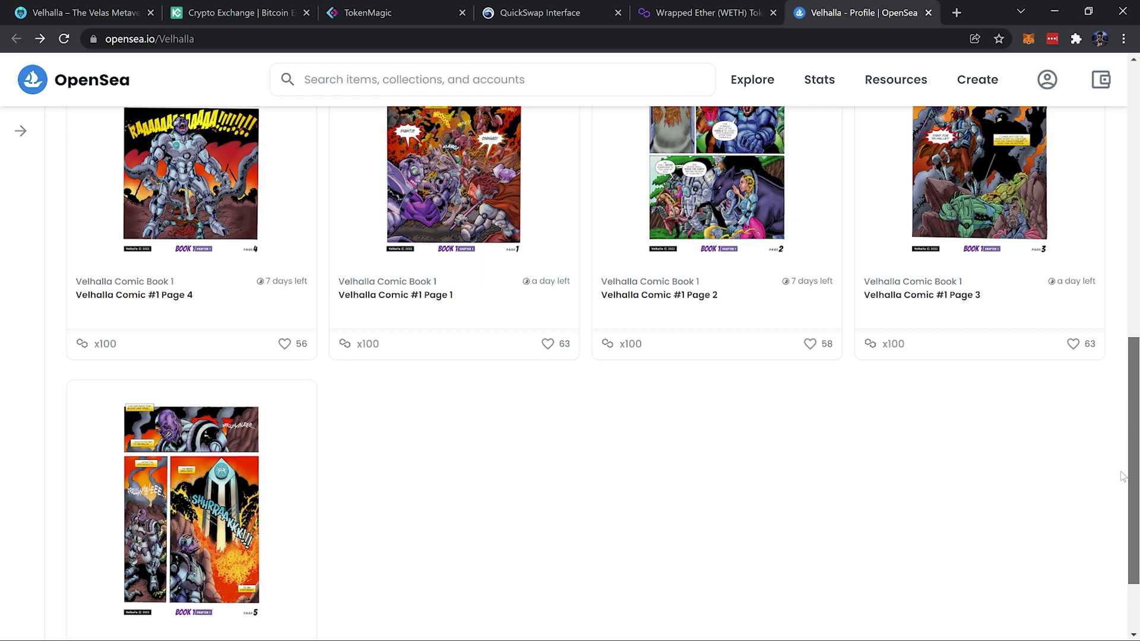
scroll(1122, 415, up, 3)
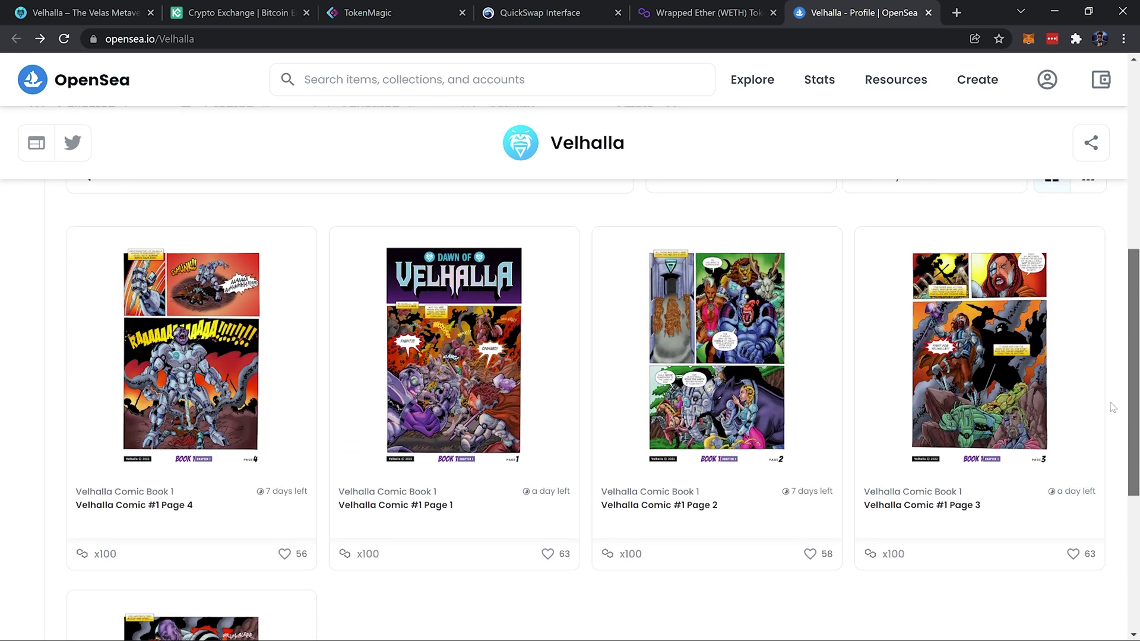
scroll(1114, 398, up, 6)
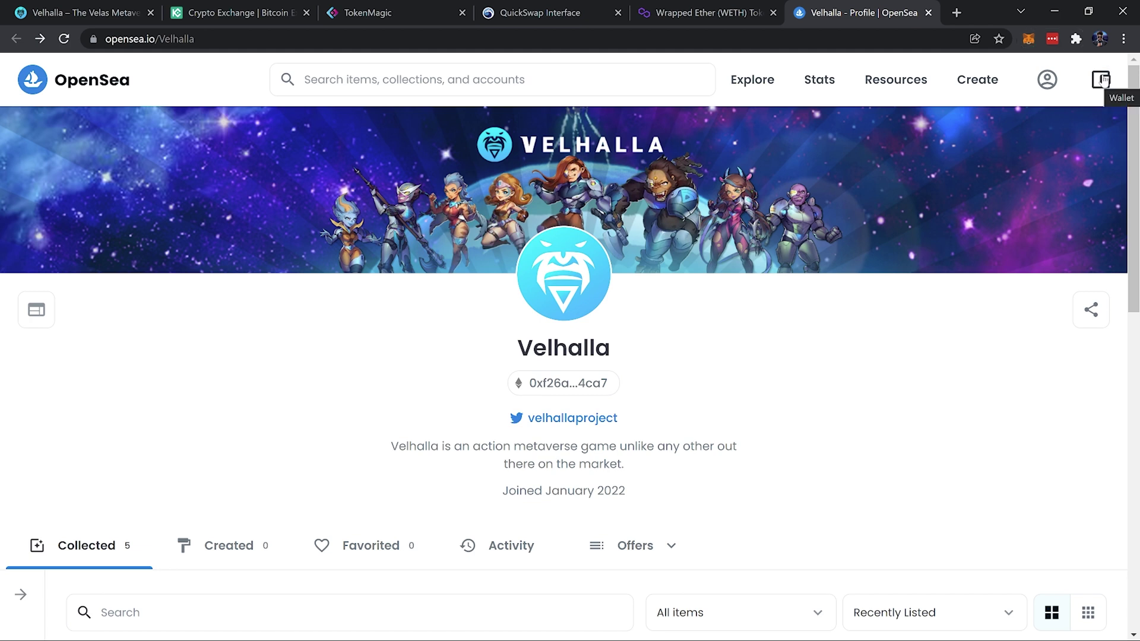
Connect MetaMask Account 1 to OpenSea
click(1100, 81)
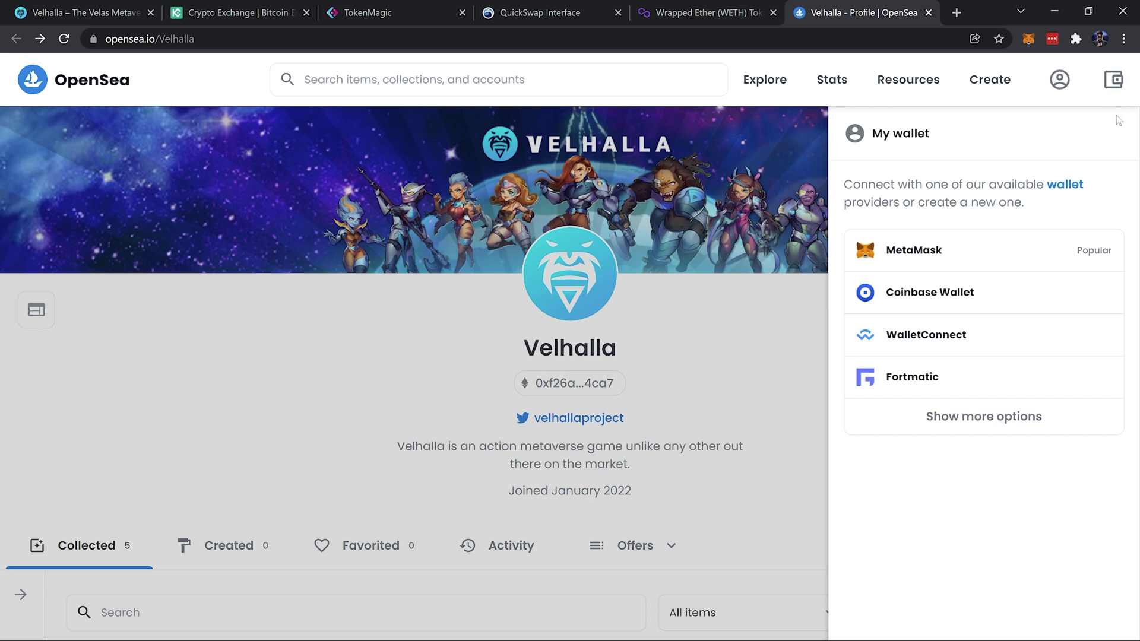
click(993, 248)
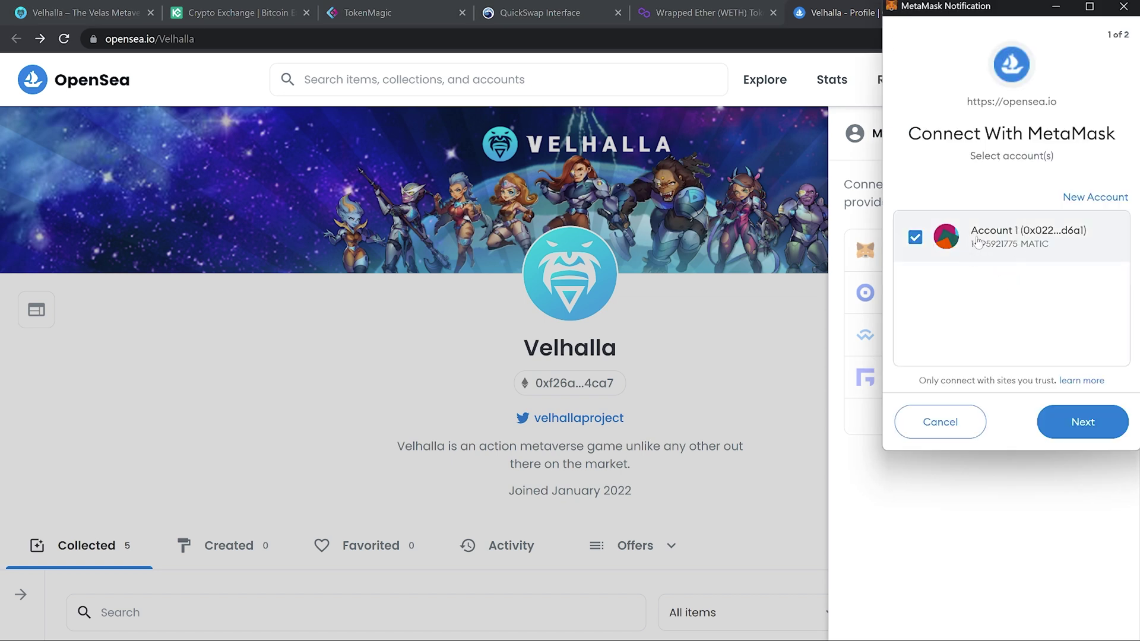
click(1082, 423)
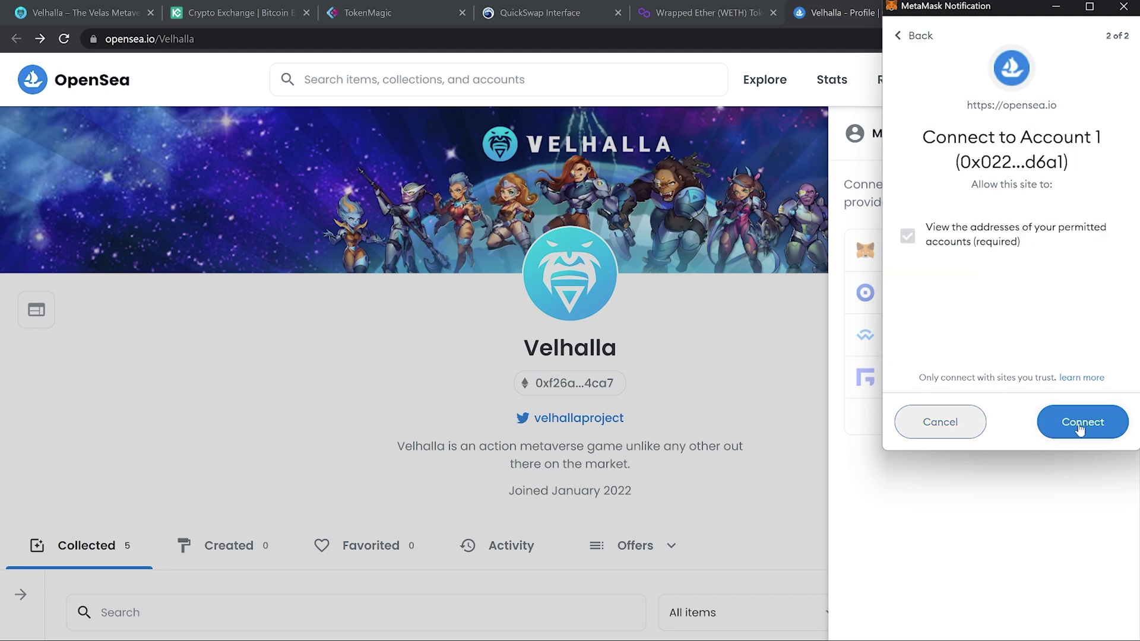
click(1080, 429)
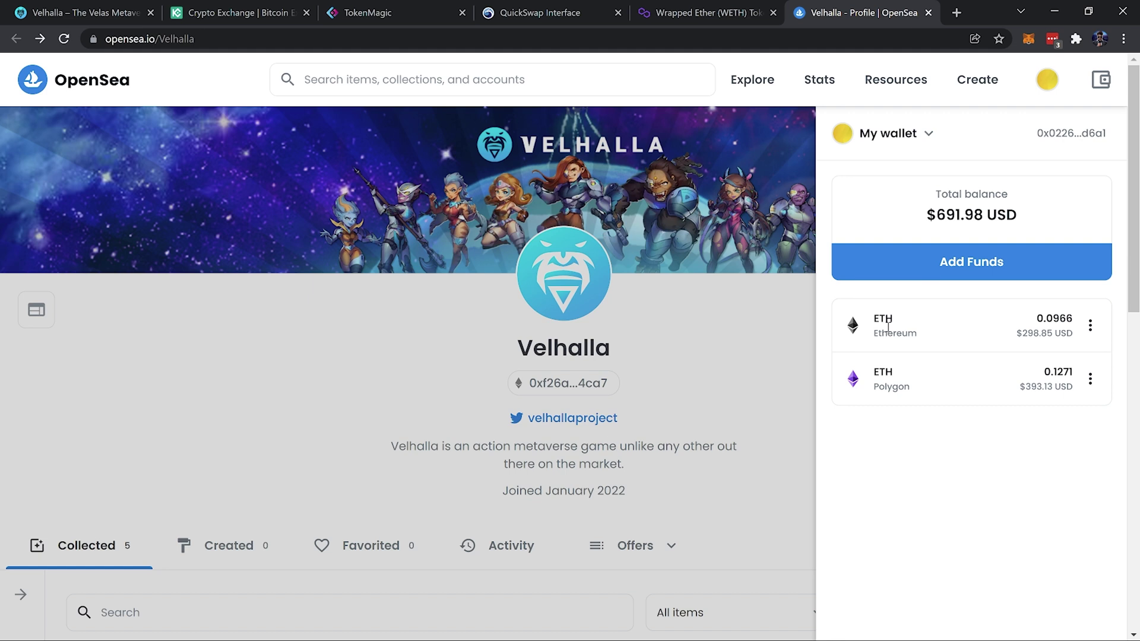
Check the wallet's $691.98 balance and network list, staying on Polygon Mainnet
click(1028, 39)
click(957, 82)
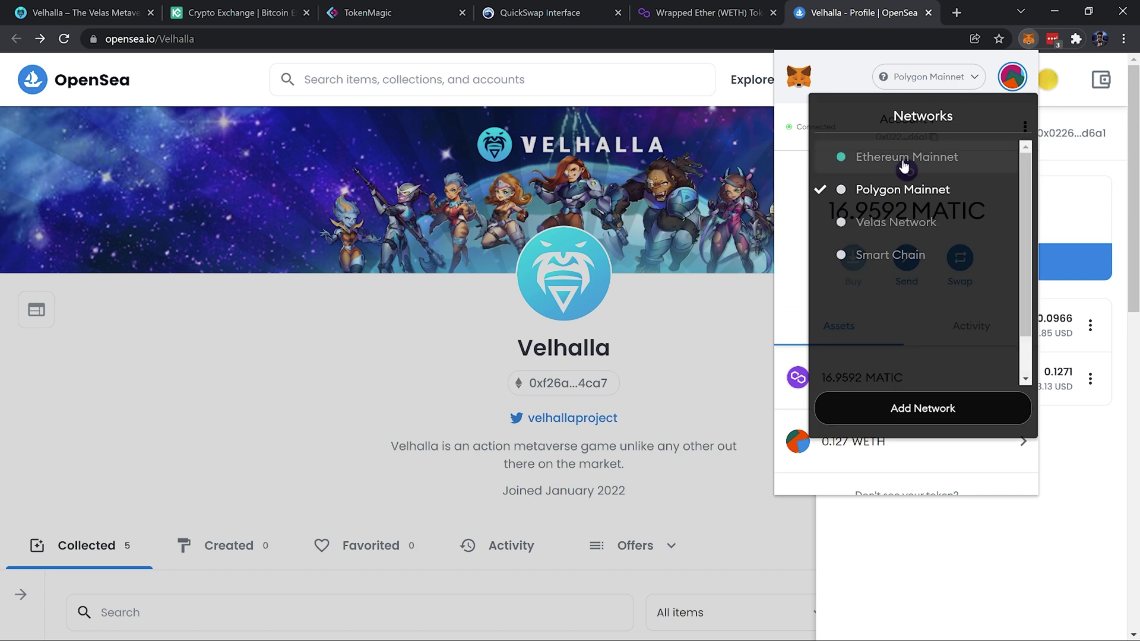
click(1039, 527)
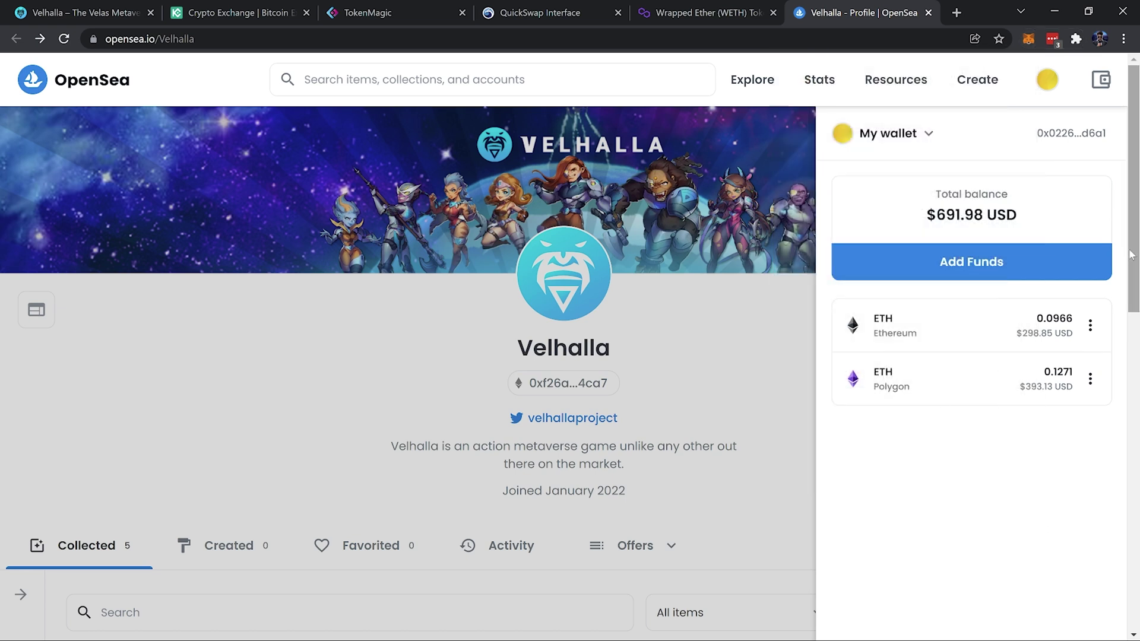
Open Velhalla Comic #1 Page 1 and review its 0.0135 ETH listings and price history
scroll(1132, 256, down, 2)
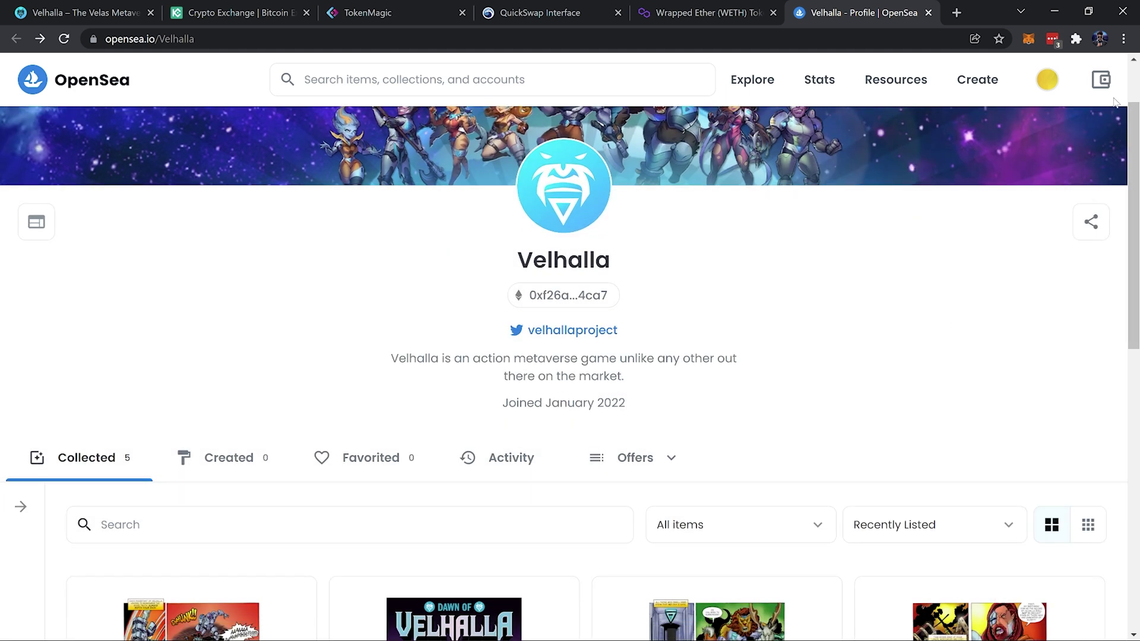
mouse_move(1046, 79)
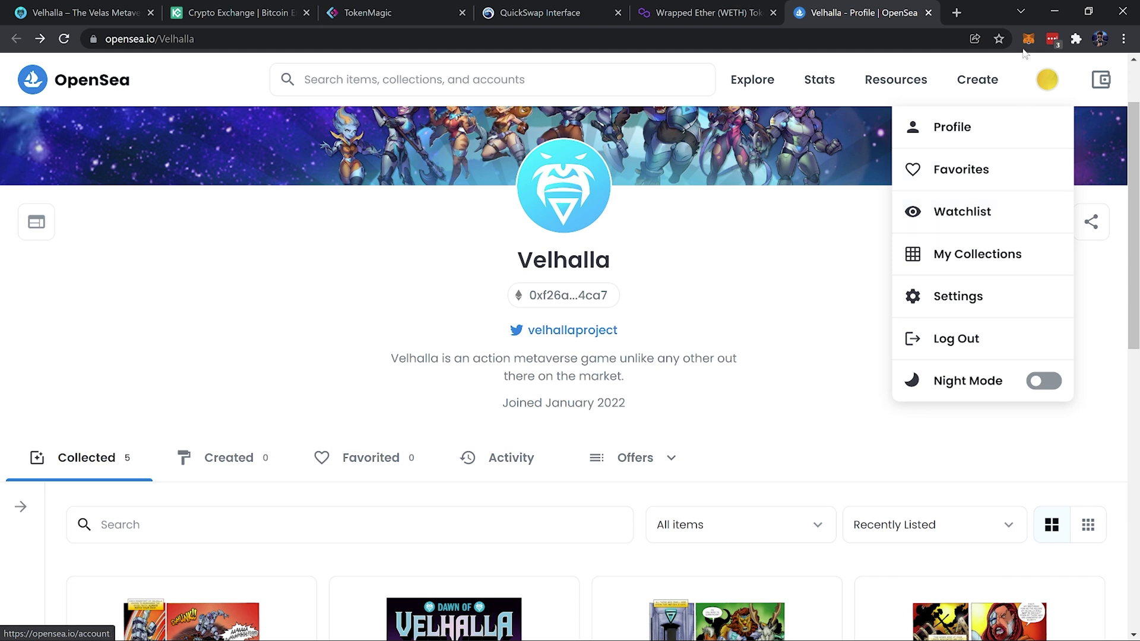
scroll(1131, 273, down, 2)
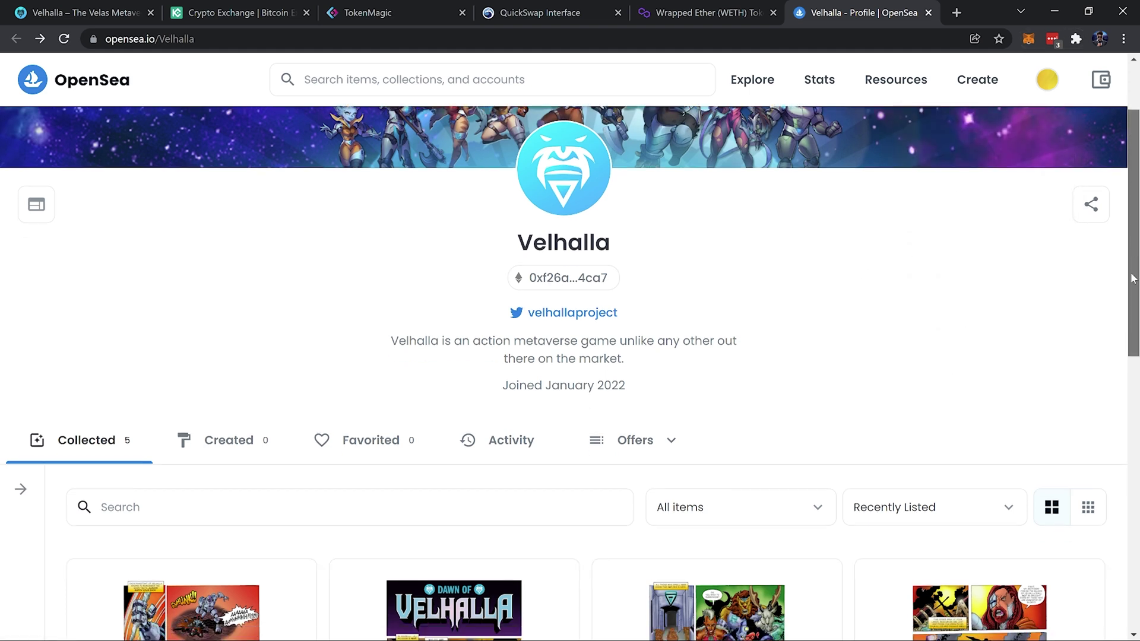
scroll(1133, 278, down, 6)
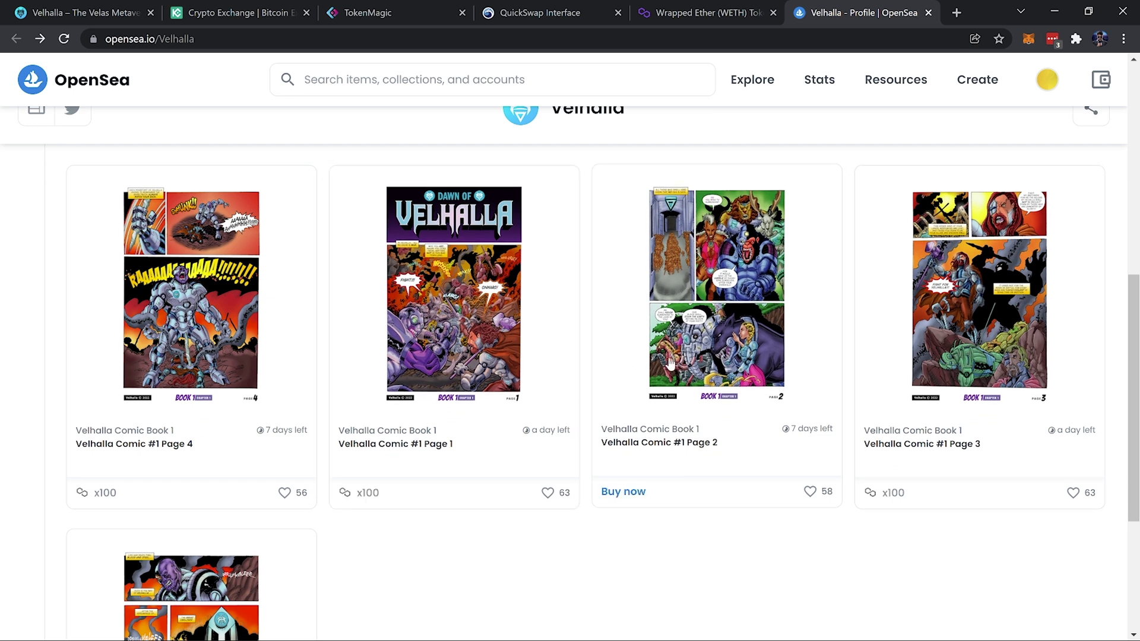
click(484, 407)
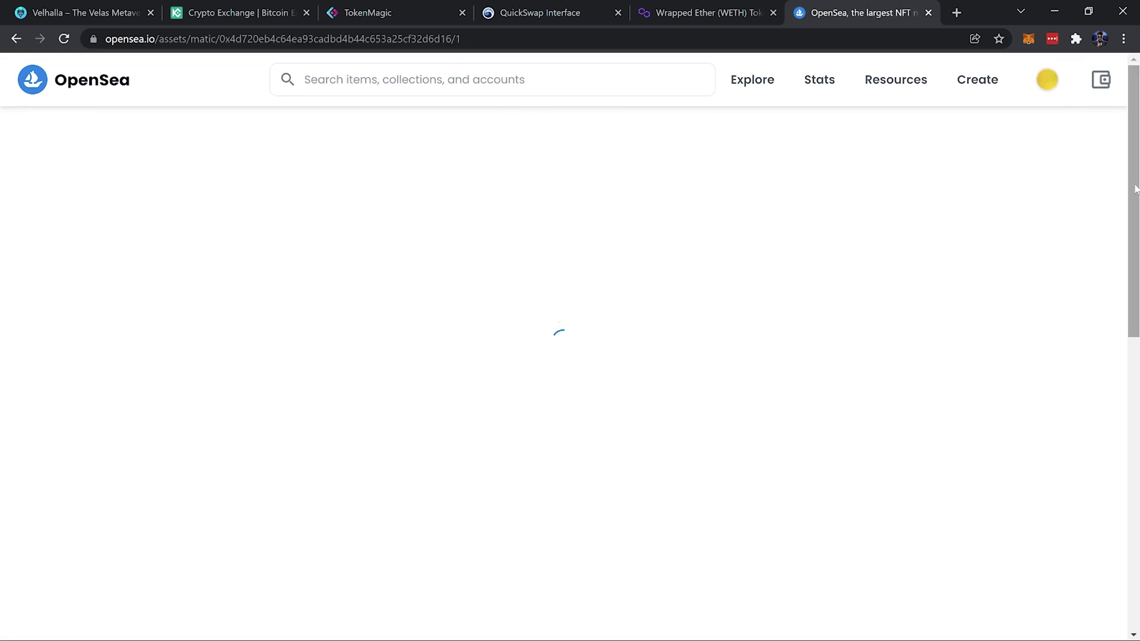
drag(1134, 157, 1109, 282)
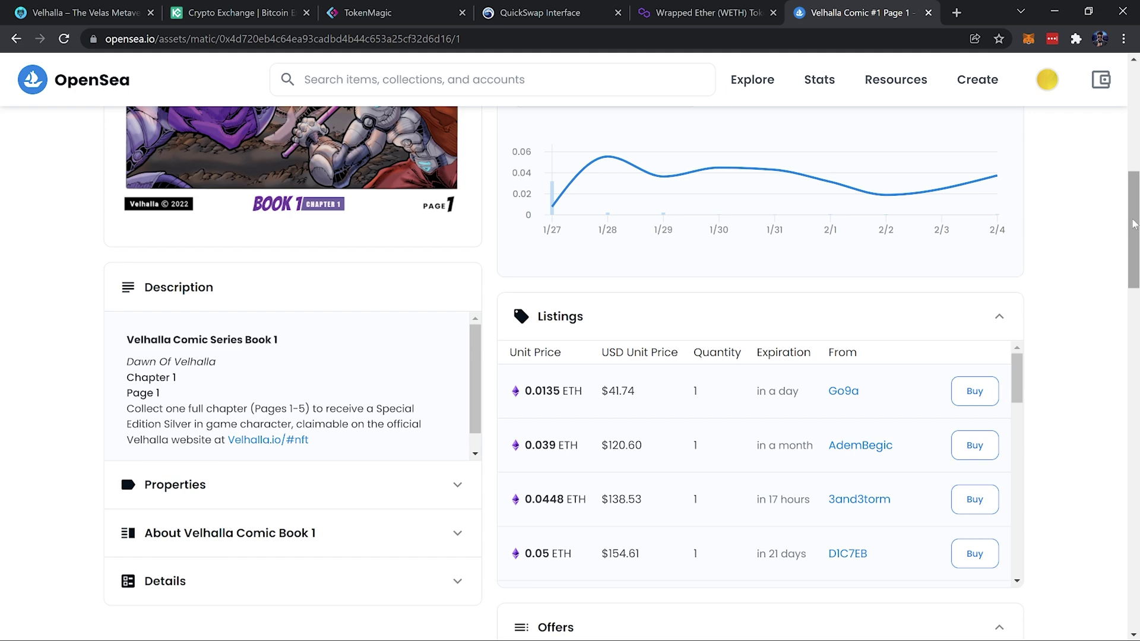
mouse_move(1134, 230)
mouse_down()
mouse_move(1134, 171)
mouse_move(1134, 239)
mouse_up()
scroll(1108, 160, down, 2)
scroll(1107, 160, up, 7)
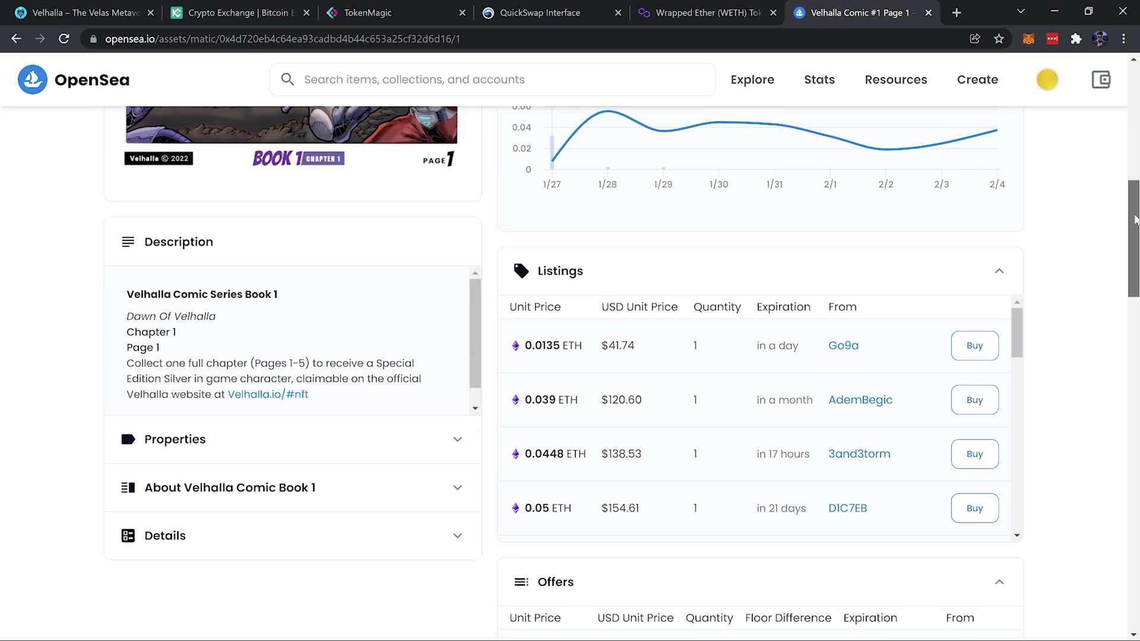
scroll(1107, 160, up, 5)
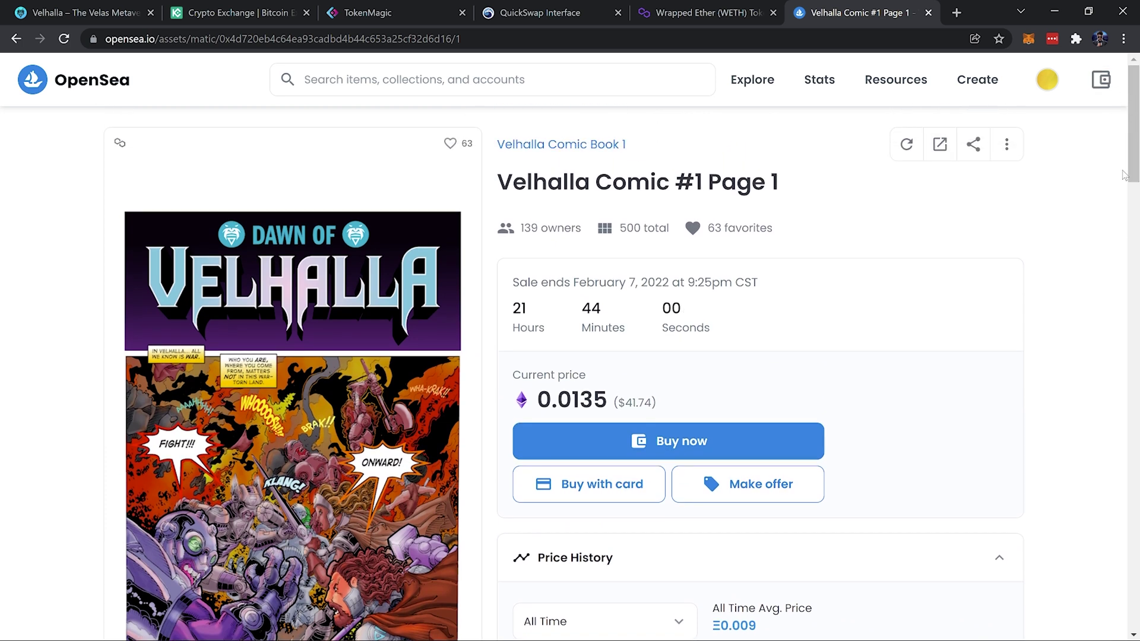